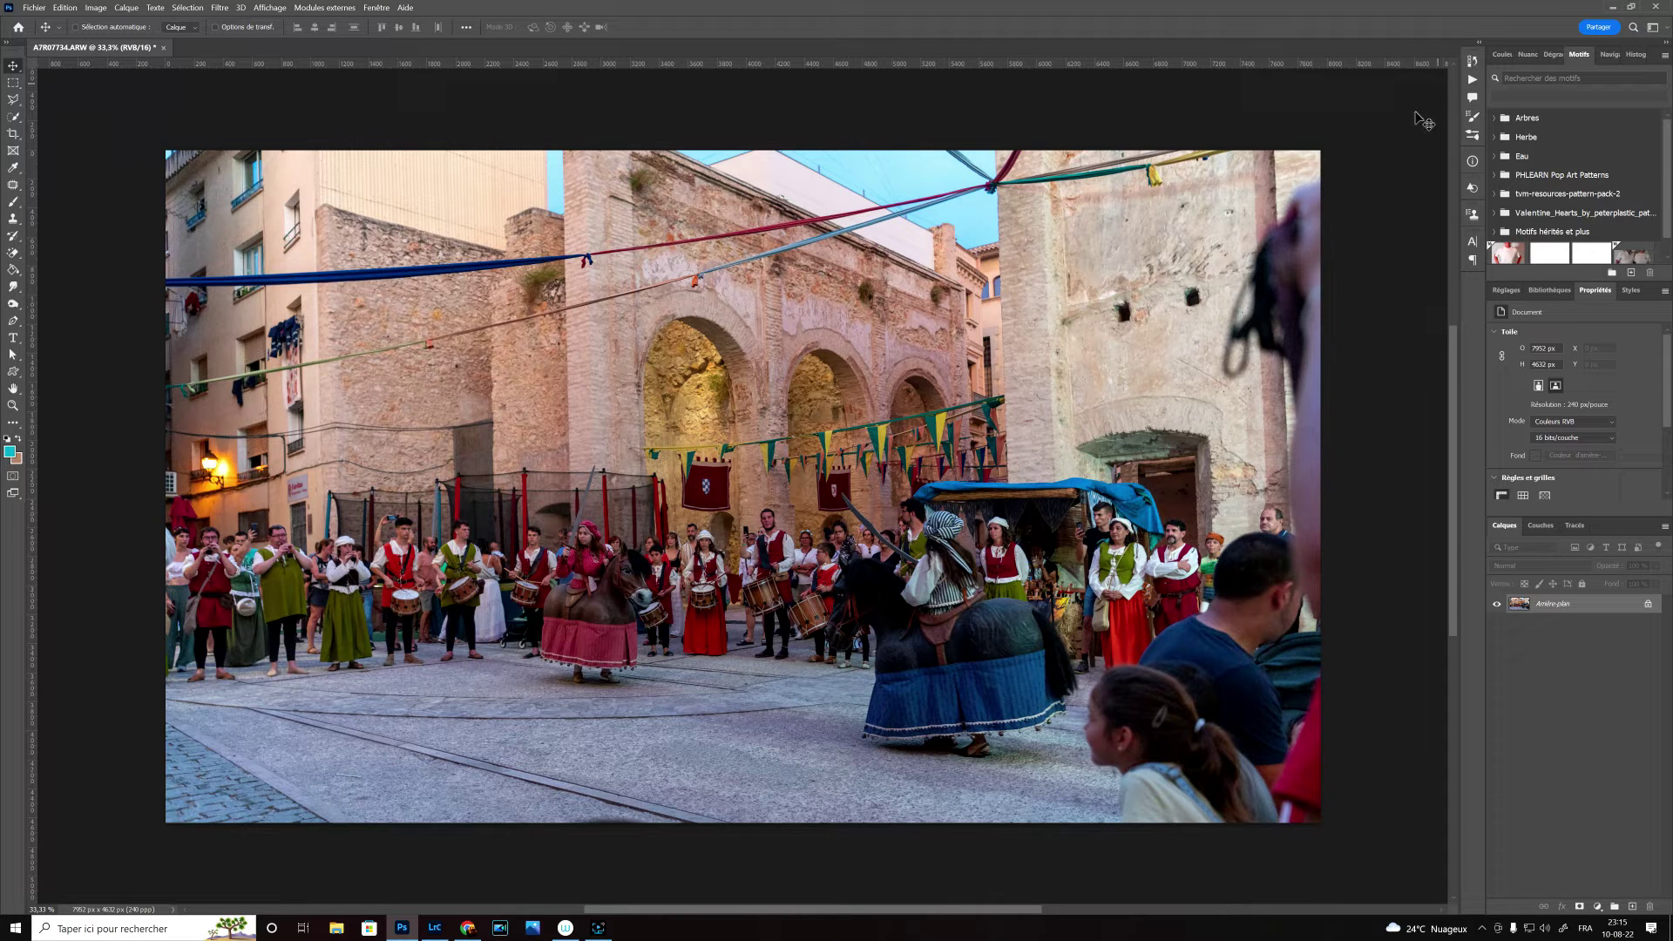
Add a Curves (Courbes) adjustment layer above the background photo.
click(1597, 907)
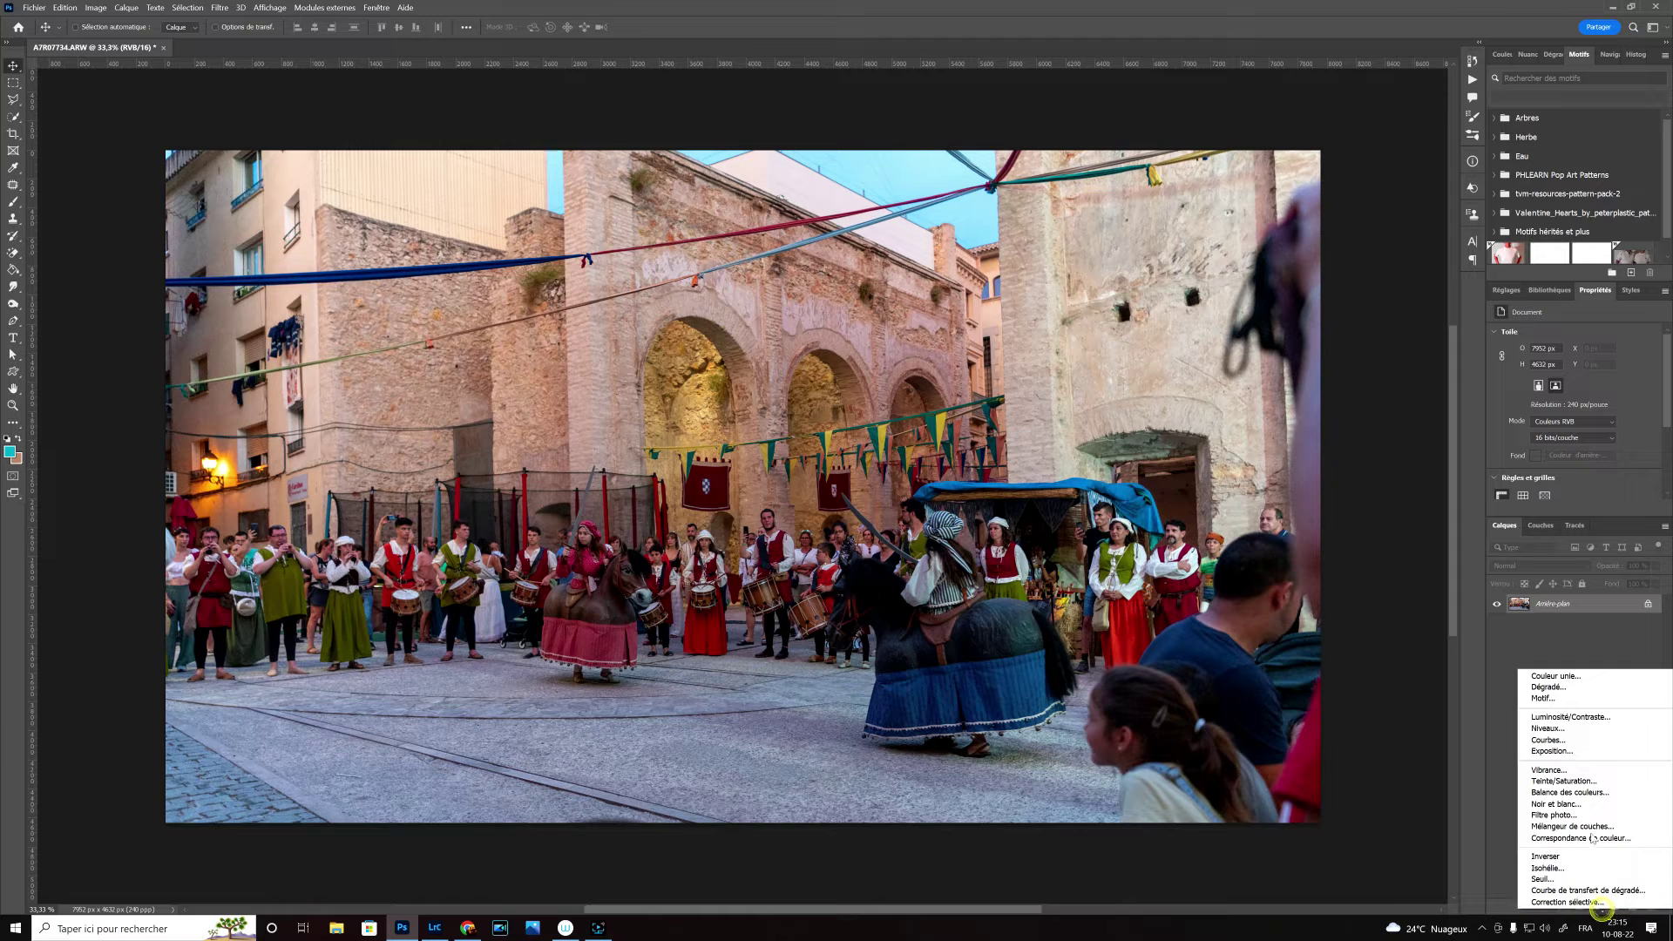
click(1573, 740)
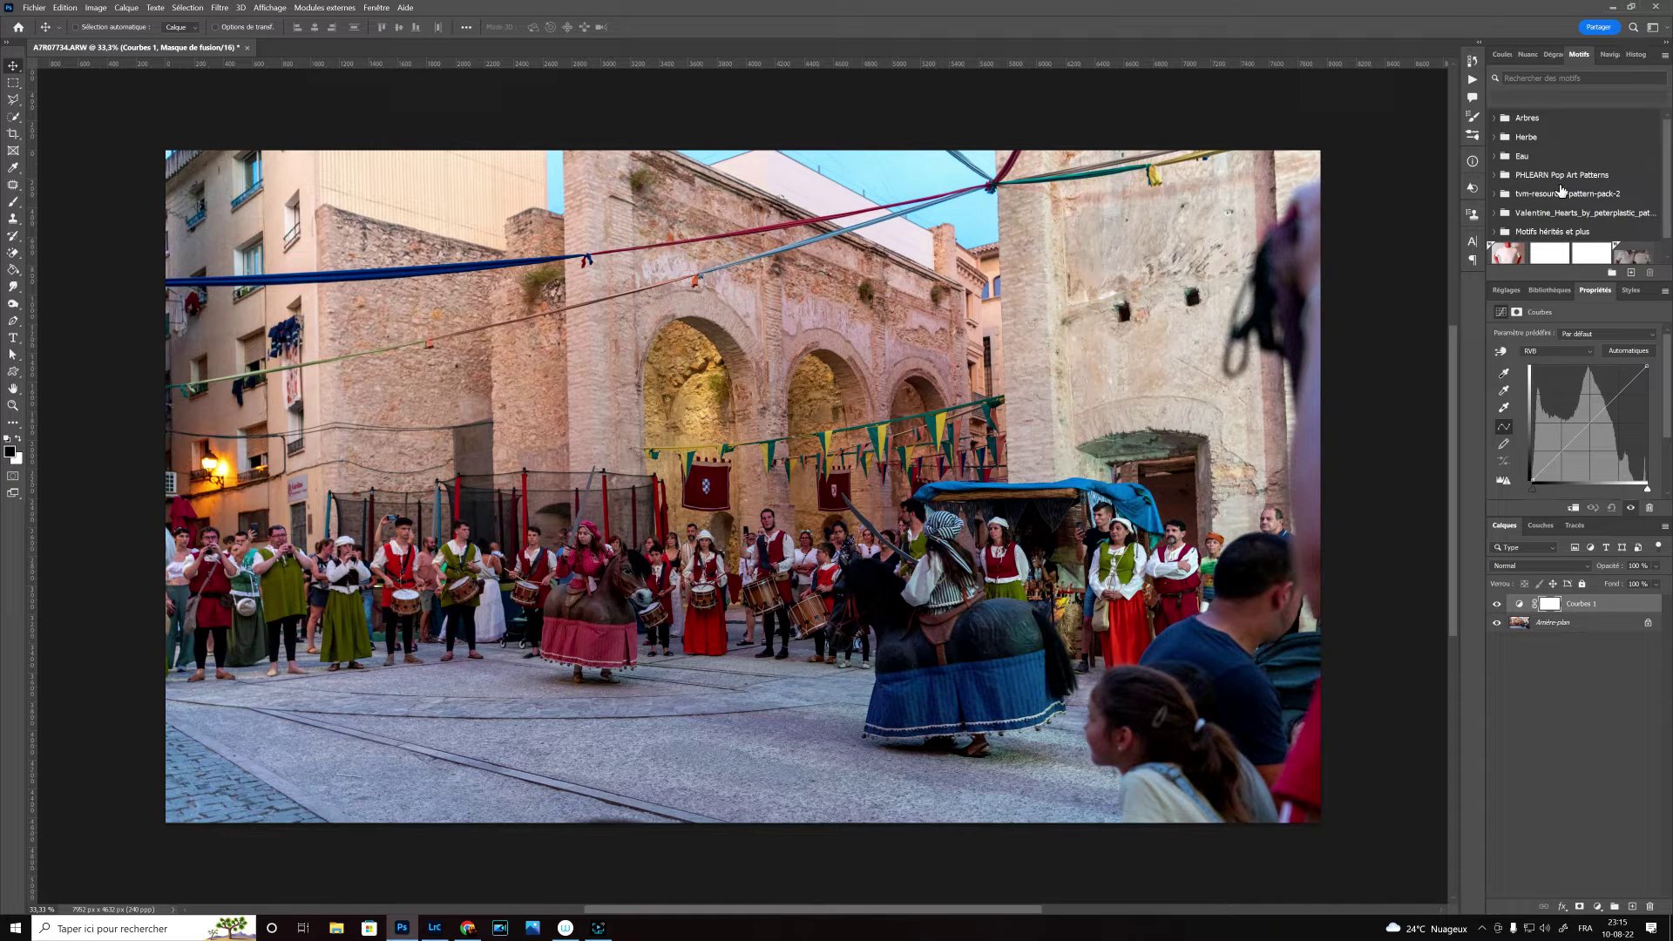
Collapse the Sharpen action set and create a new action set named "mes actions".
click(1471, 81)
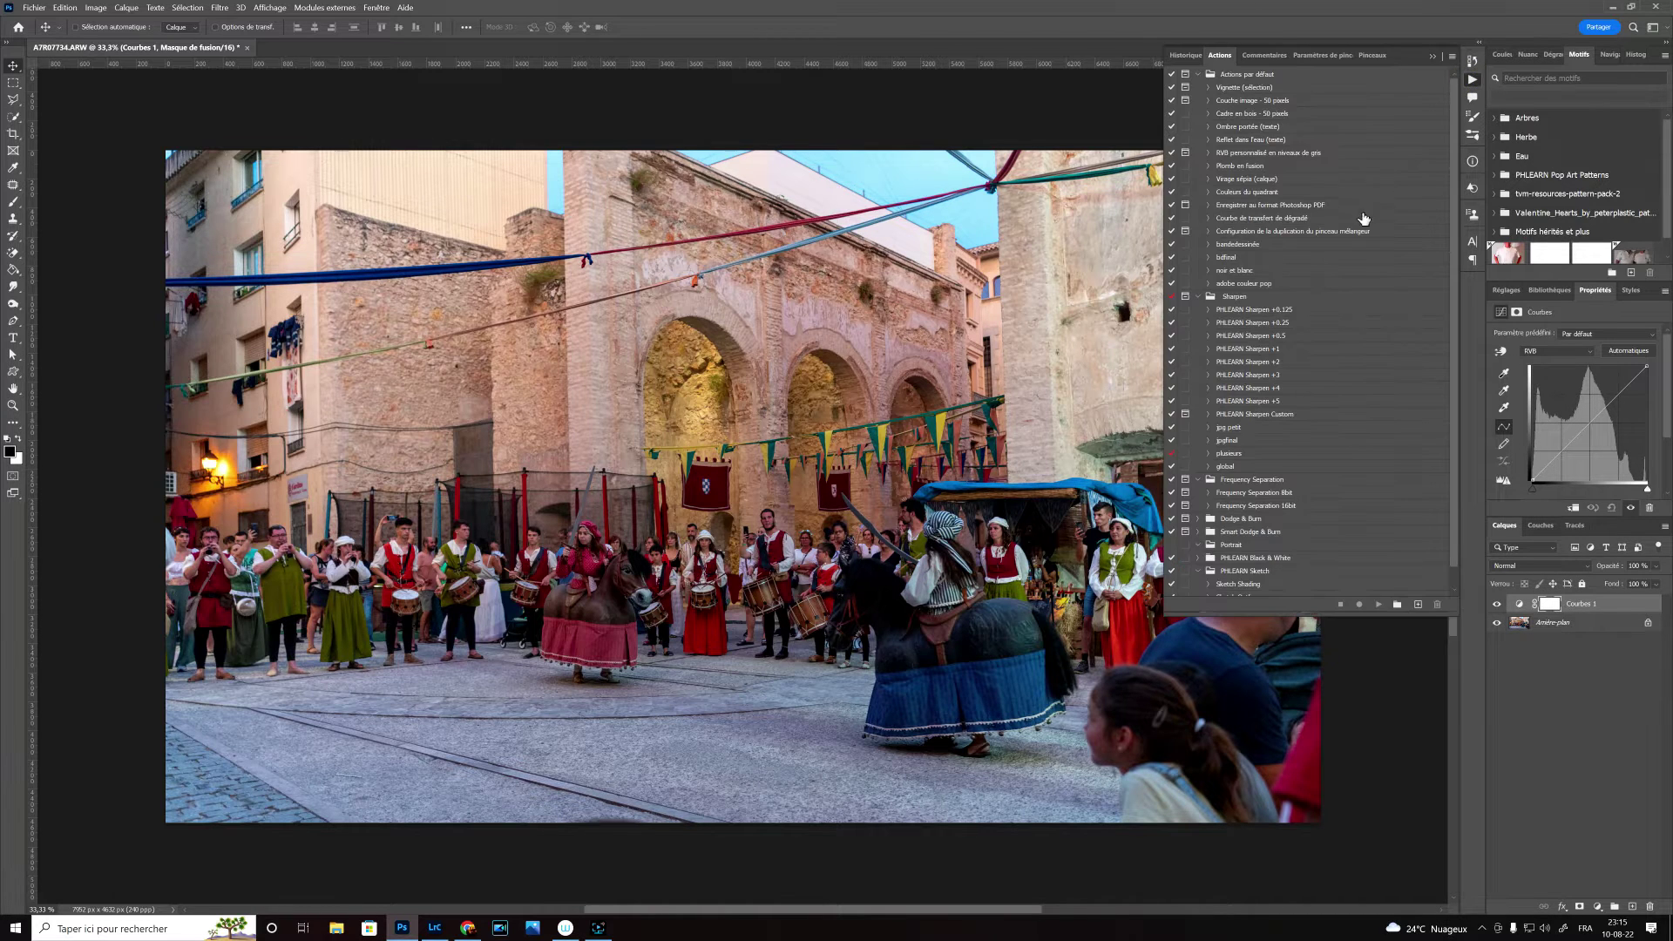
click(1198, 297)
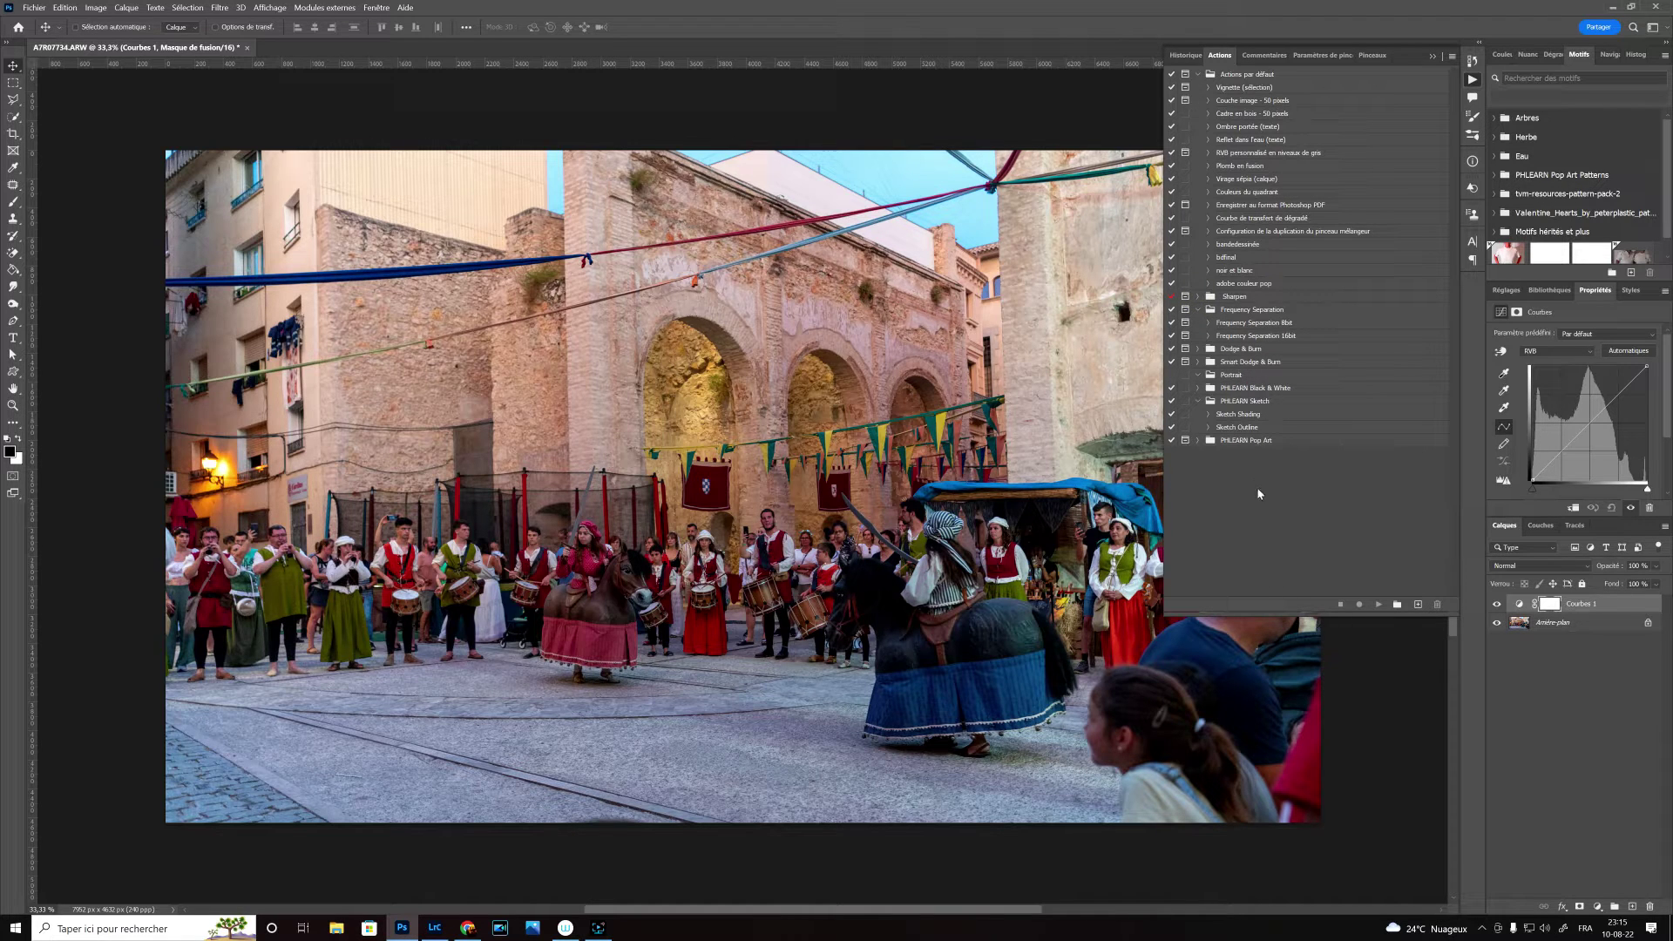
click(1397, 604)
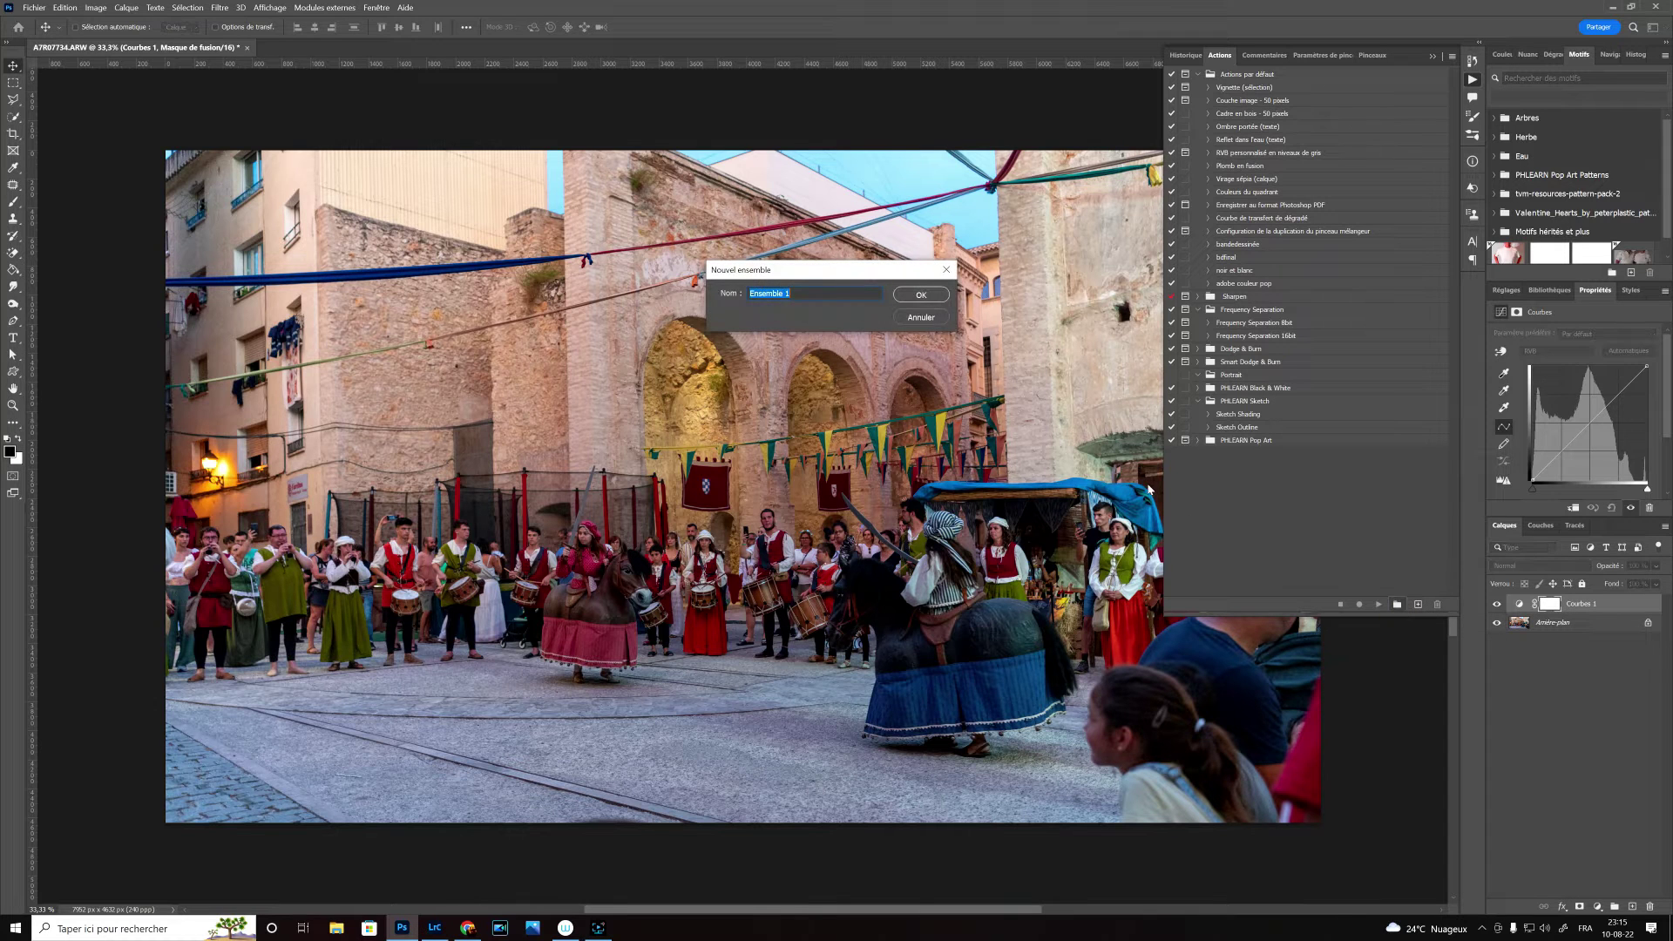
text(mes actions)
key(Return)
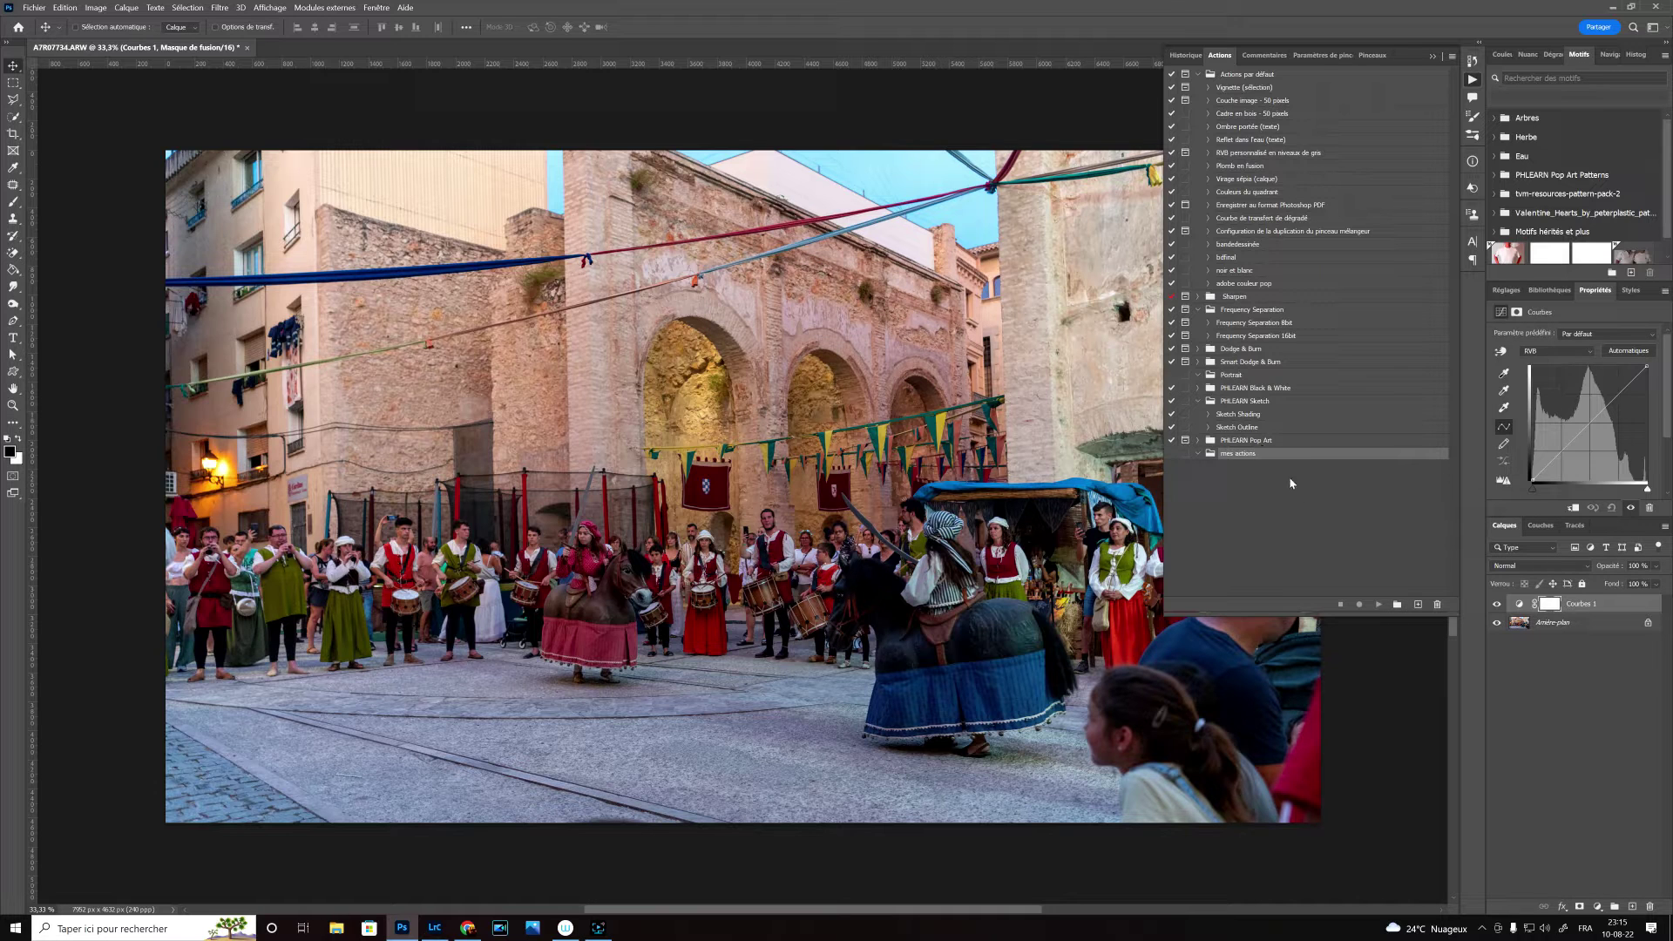
Start recording a new action named "couleur boost" in the "mes actions" set, with the colour Rouge.
click(1418, 604)
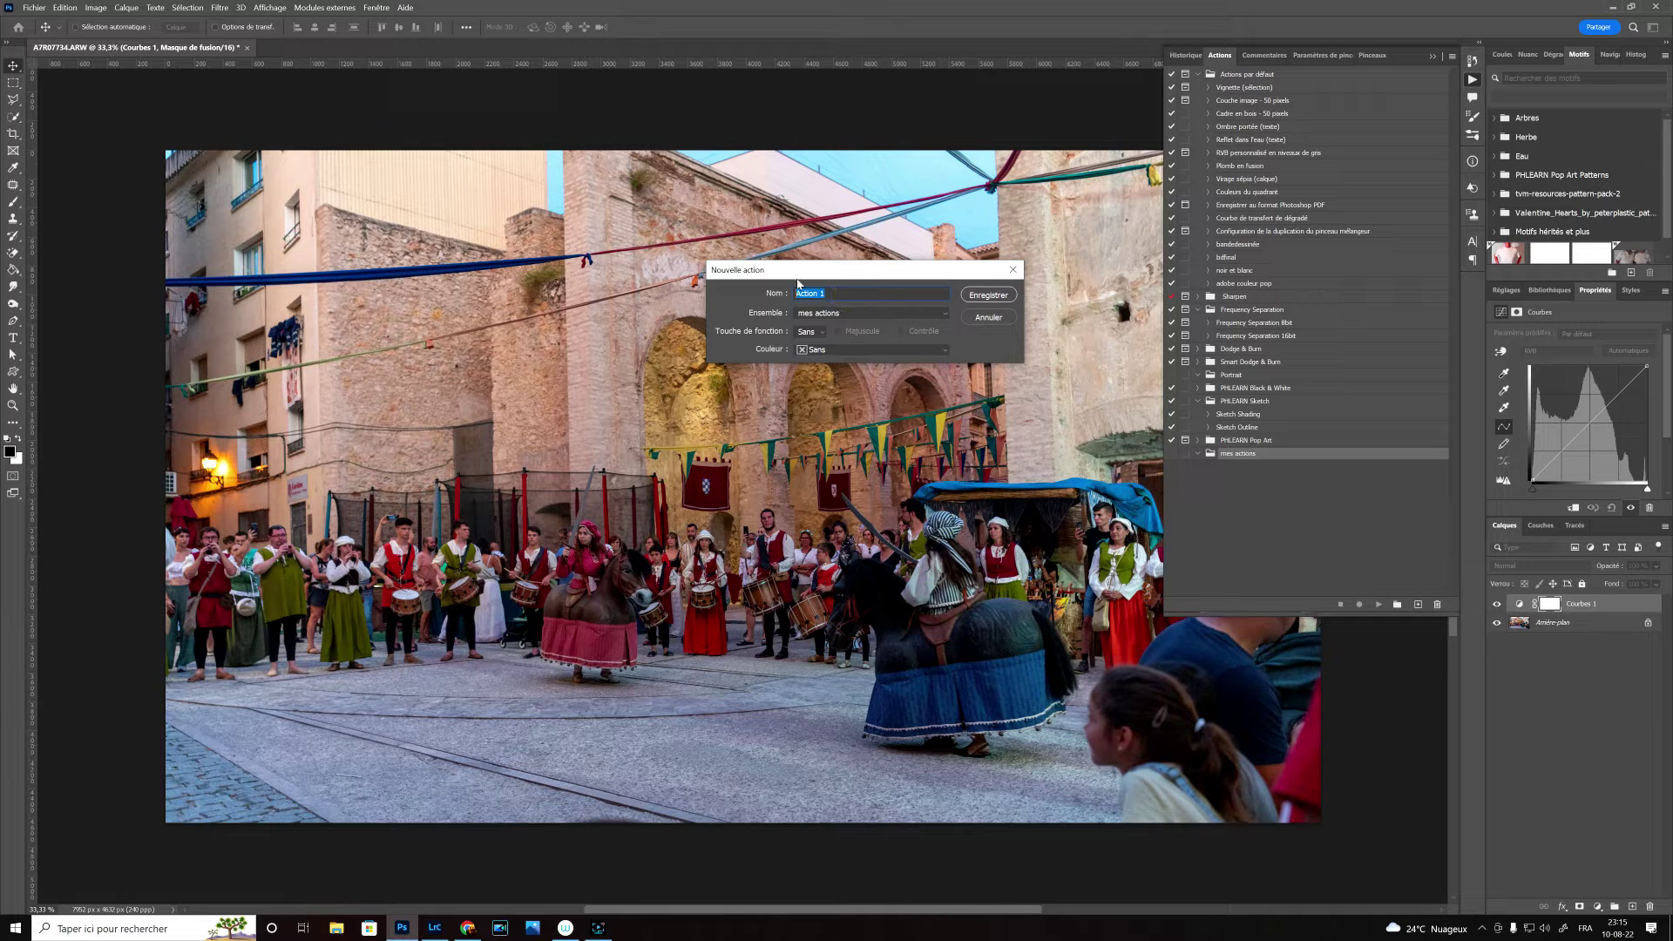
text(couleur boo)
click(820, 348)
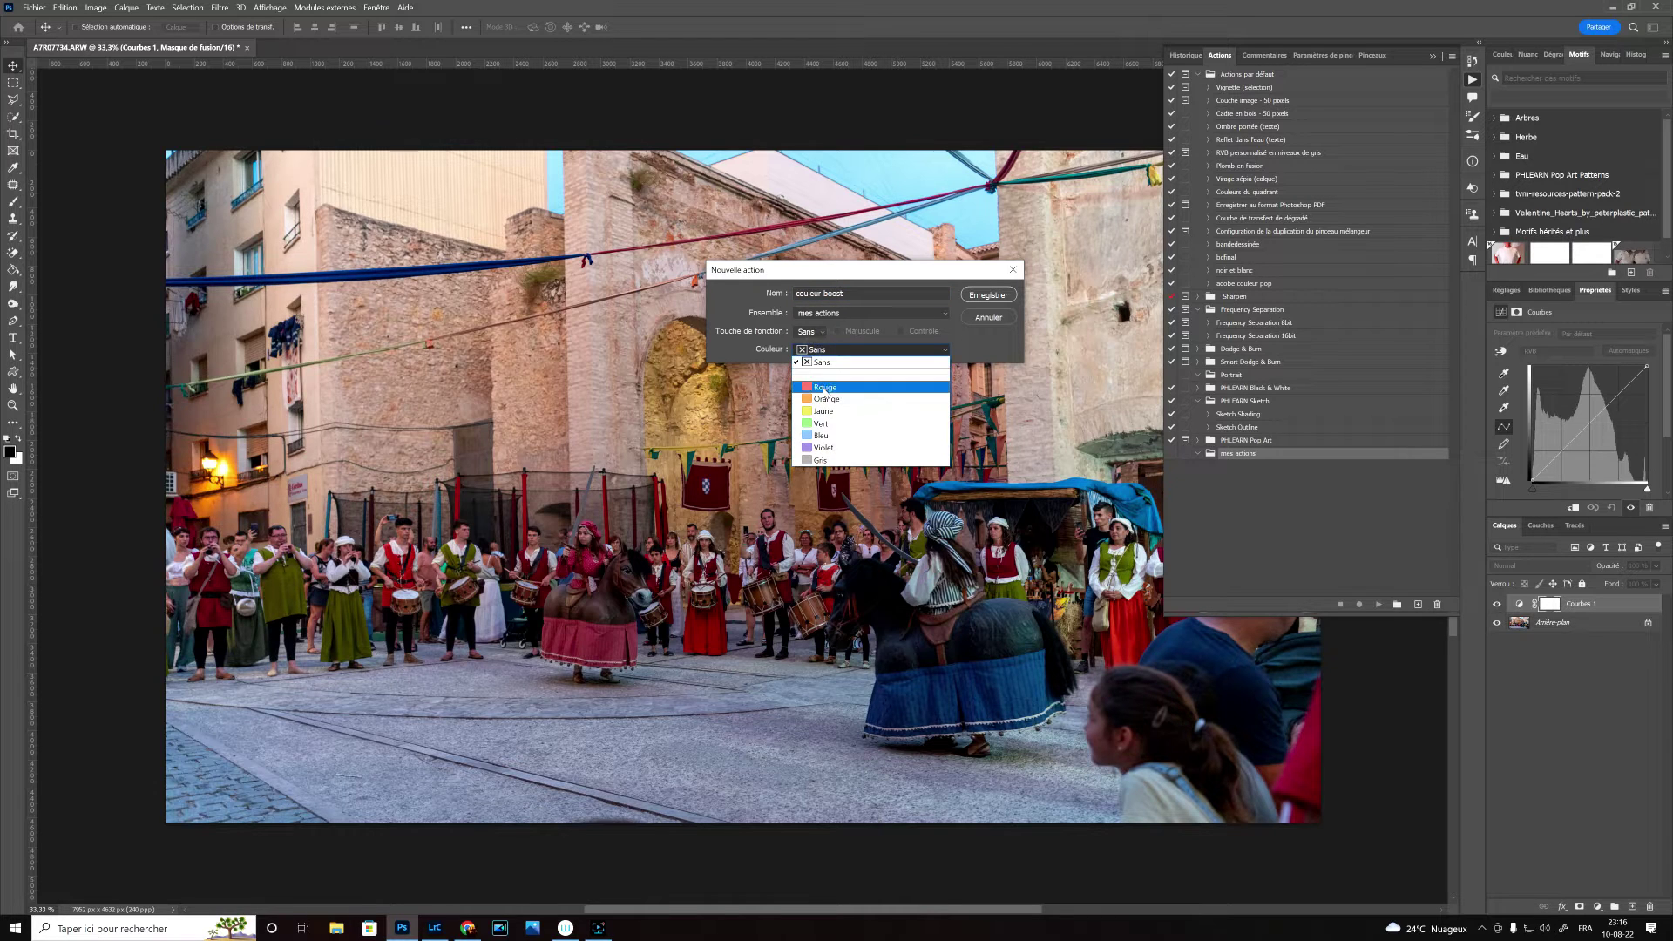
click(822, 388)
click(988, 295)
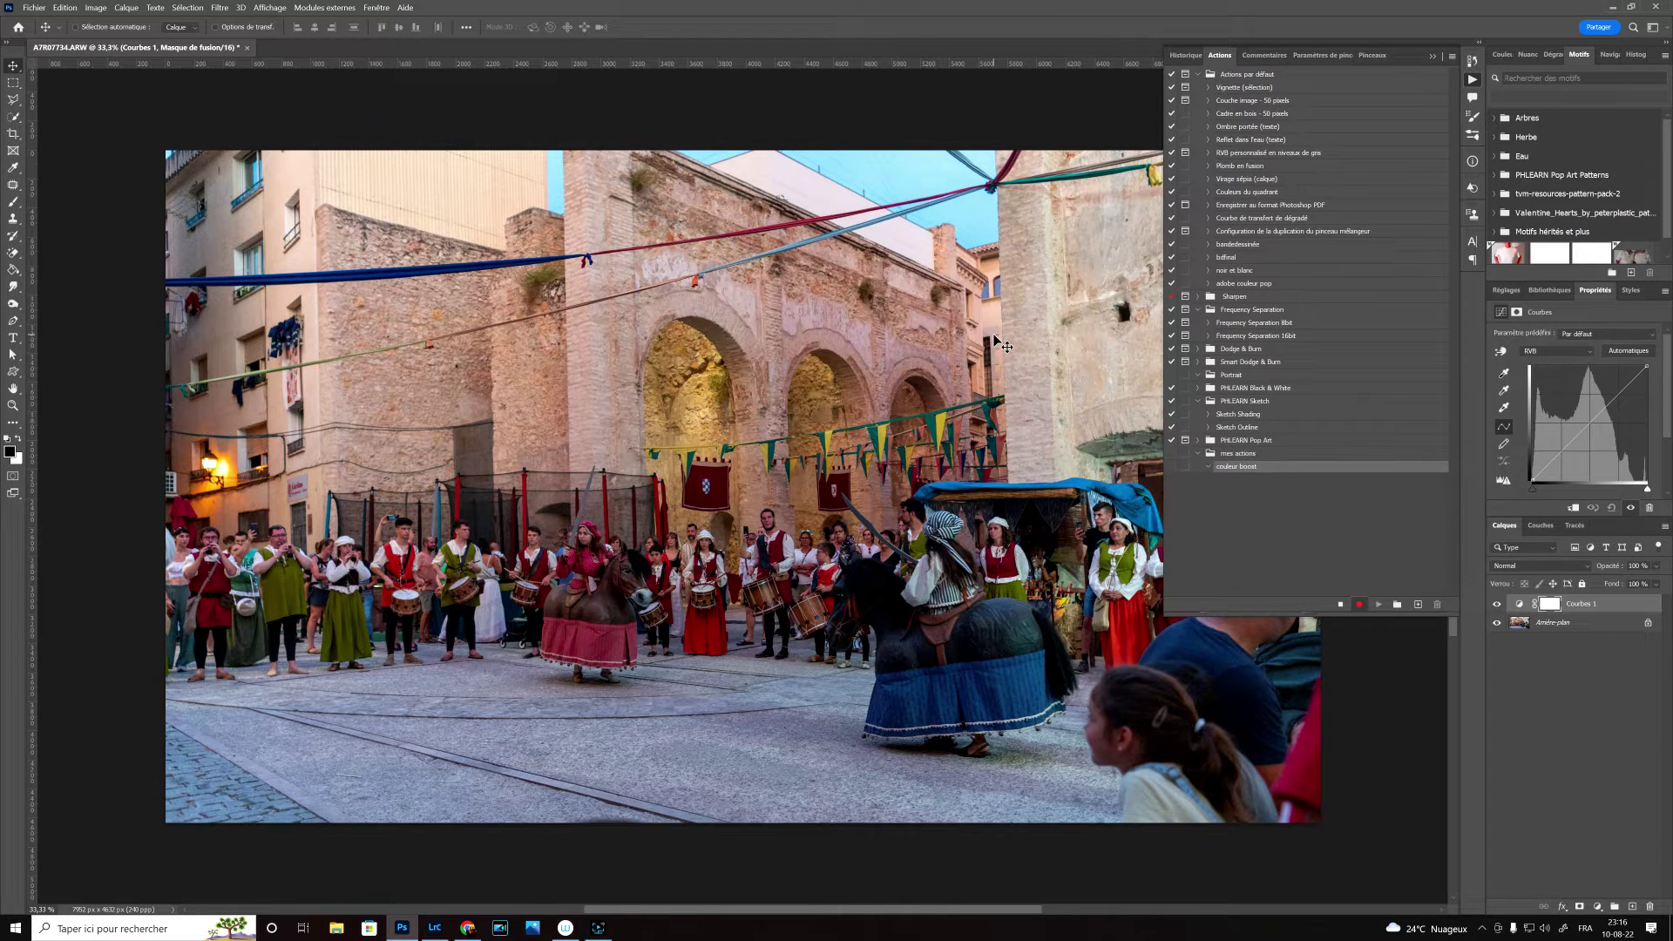
Record selecting the background layer and the layer in front of it, and add an empty layer above the curves layer.
click(1551, 622)
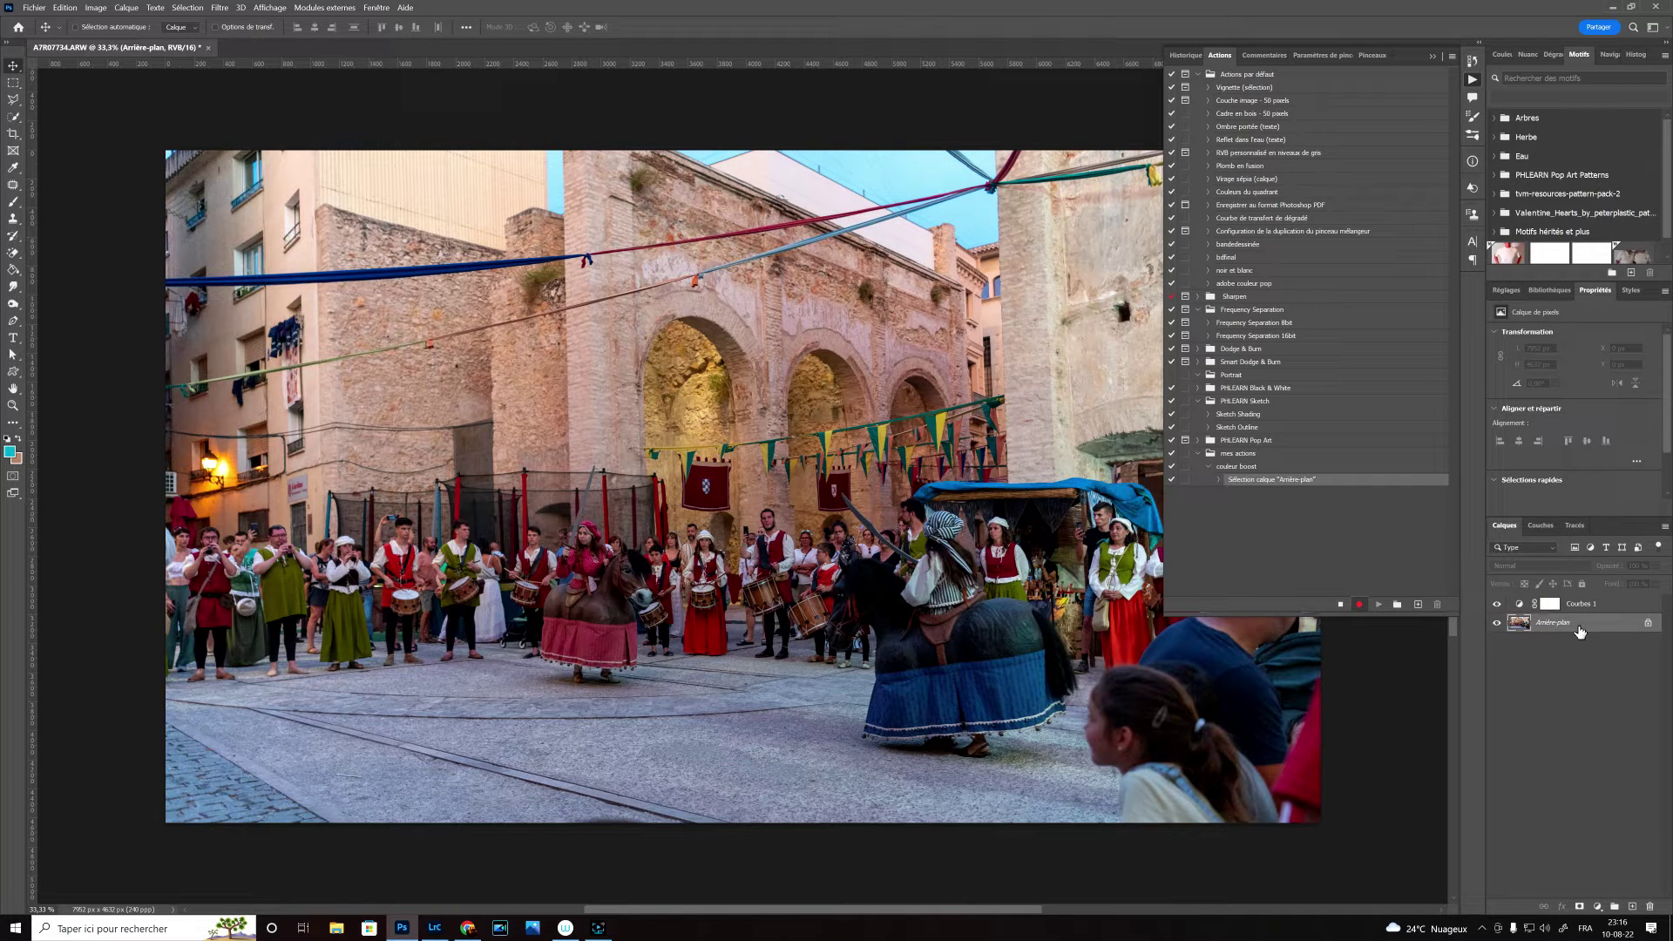
key(alt+bracketright)
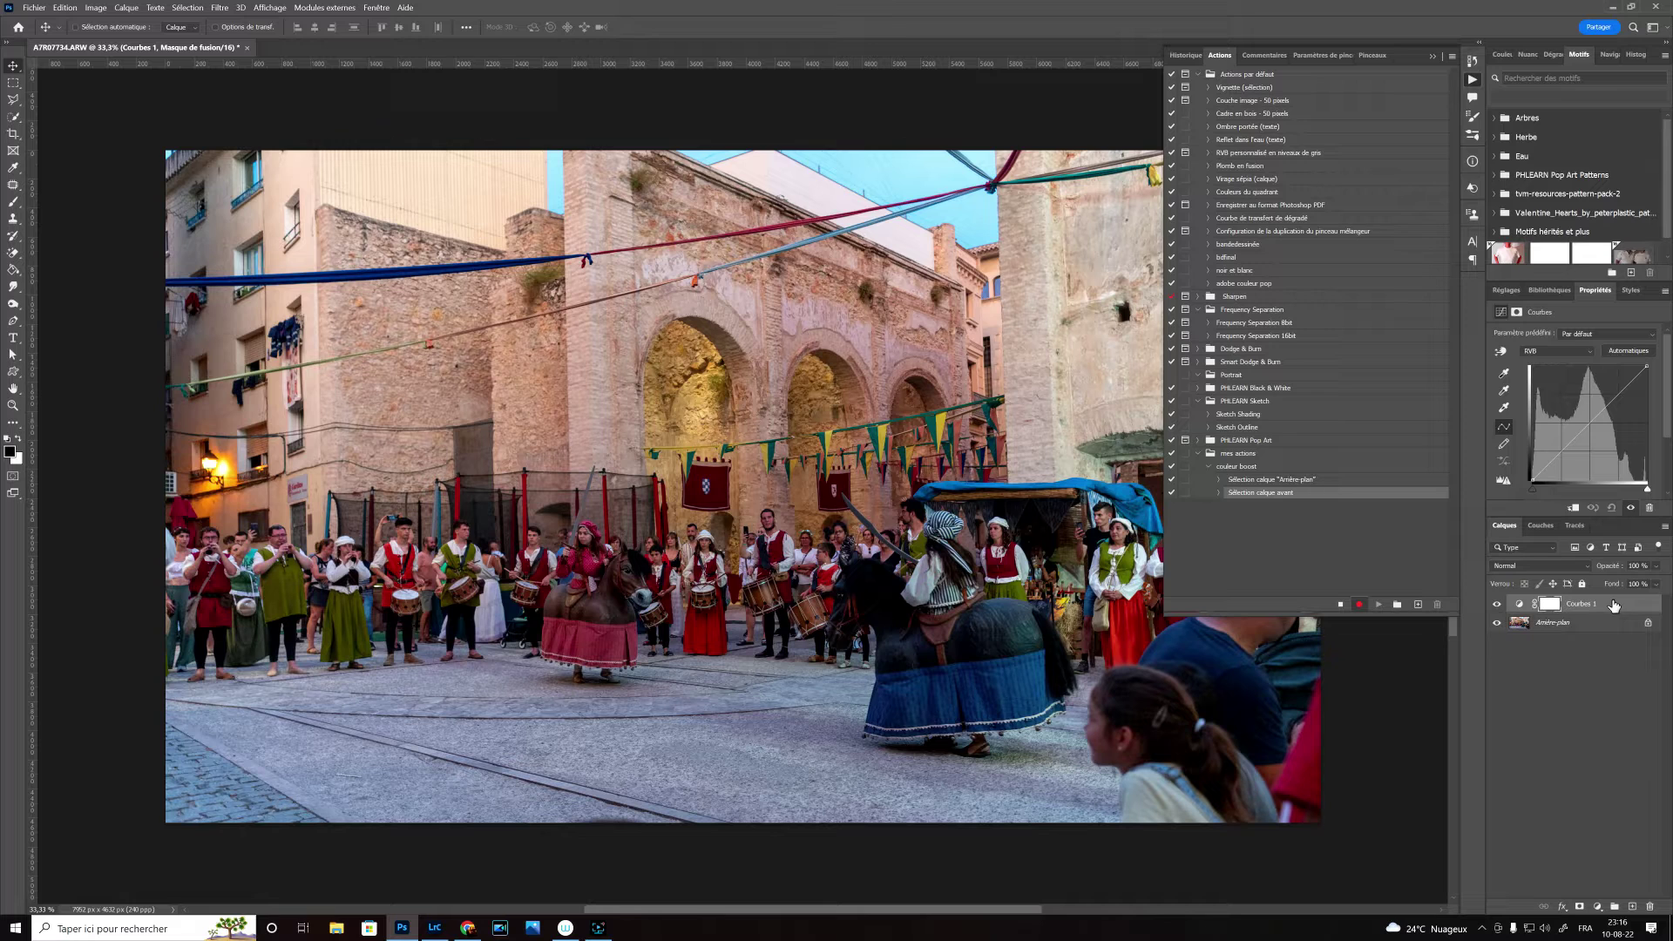
click(1634, 908)
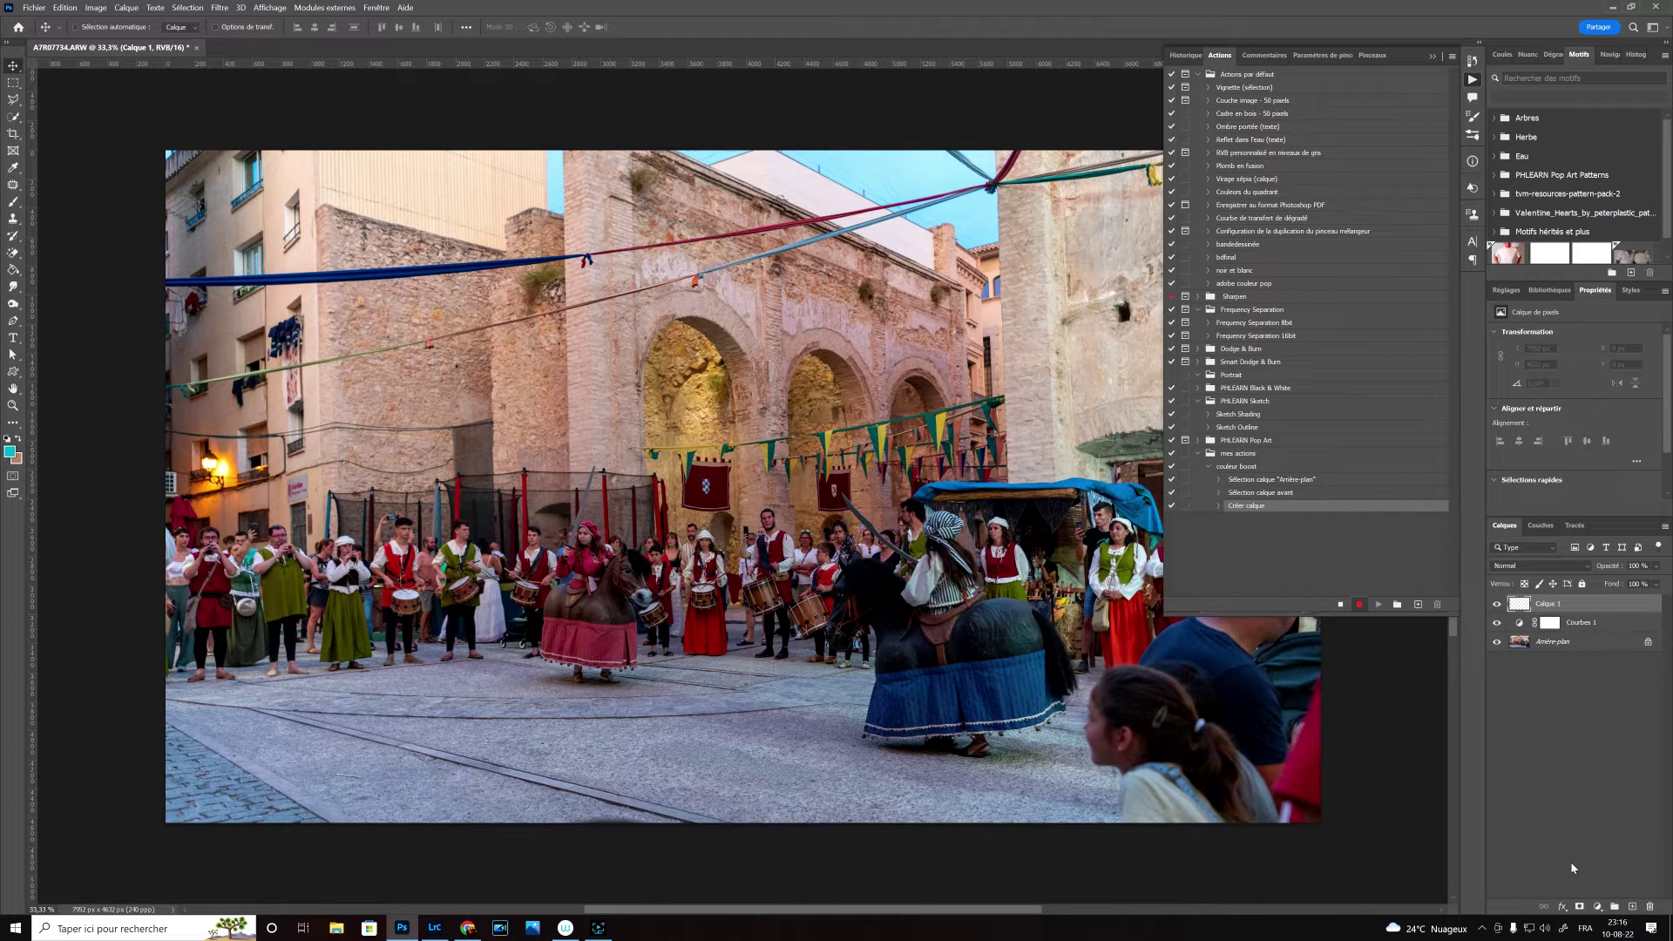
Apply the merged image (Fusionné, RVB) to the new empty layer in Normal mode at 100% opacity.
click(120, 9)
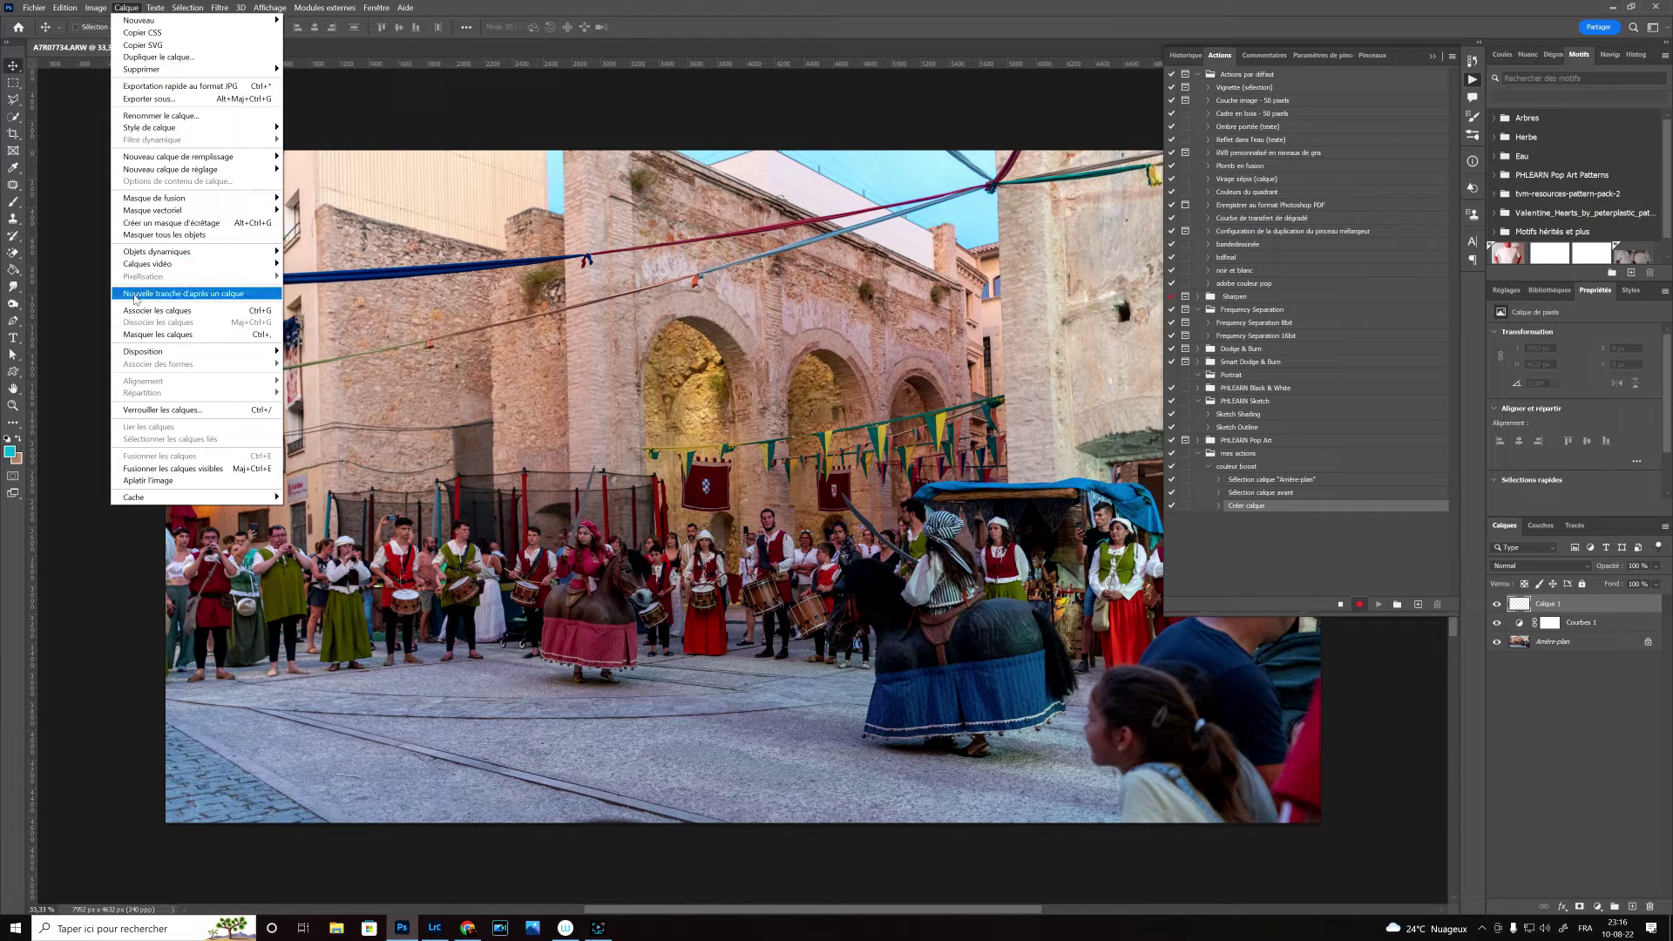
mouse_move(96, 8)
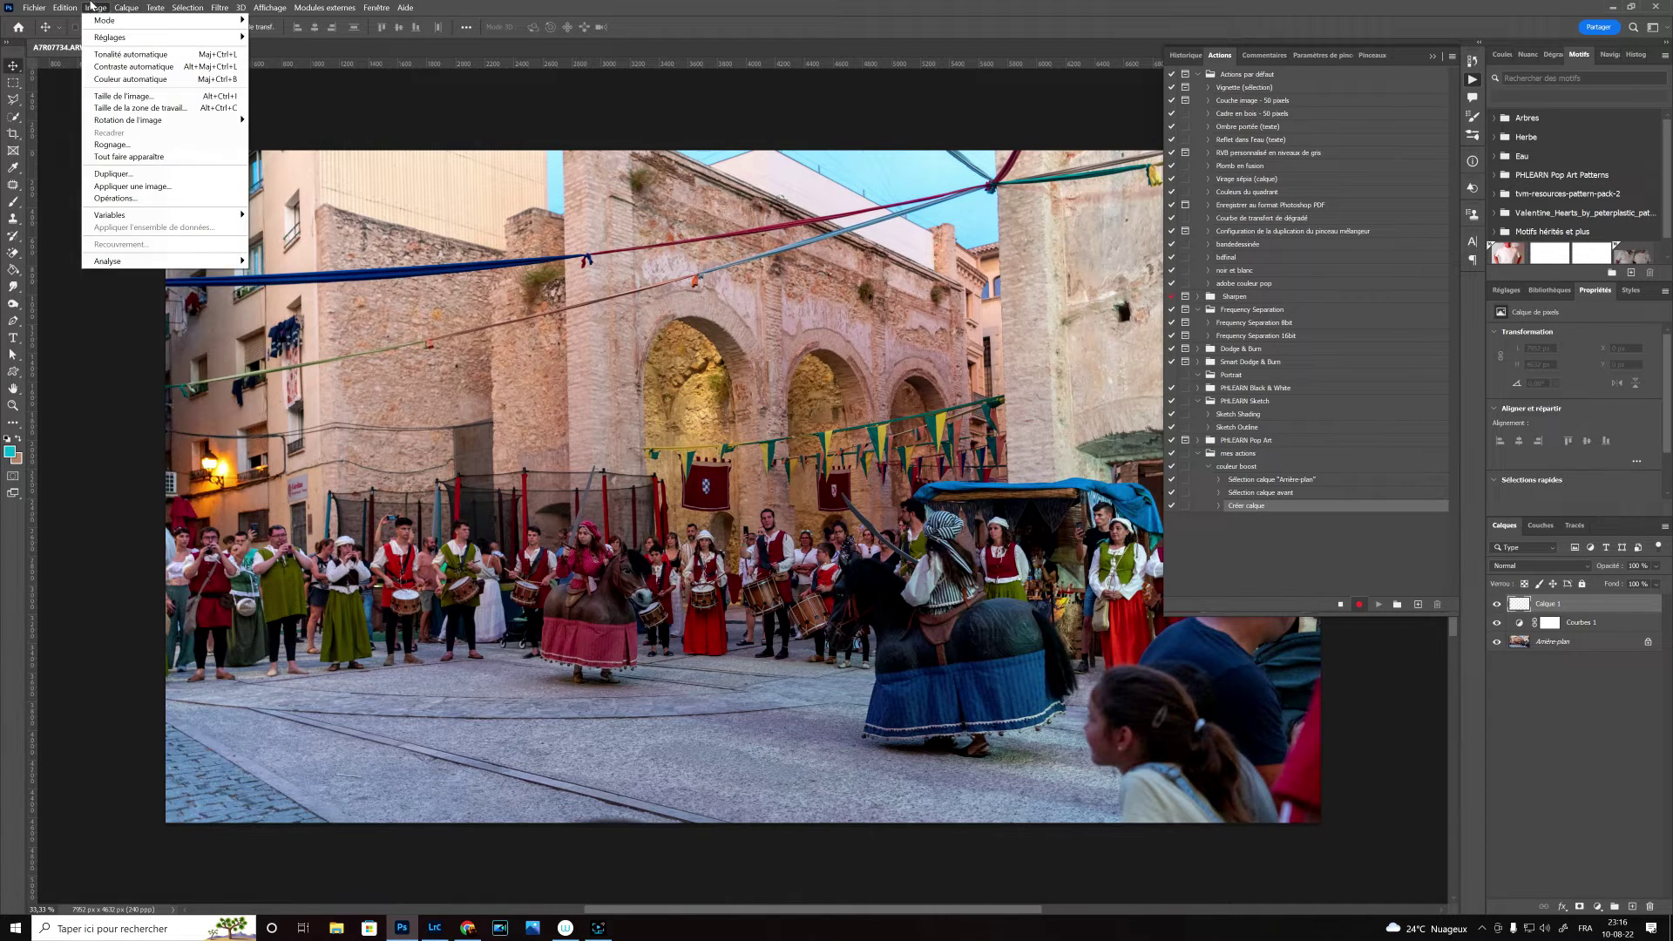
click(117, 186)
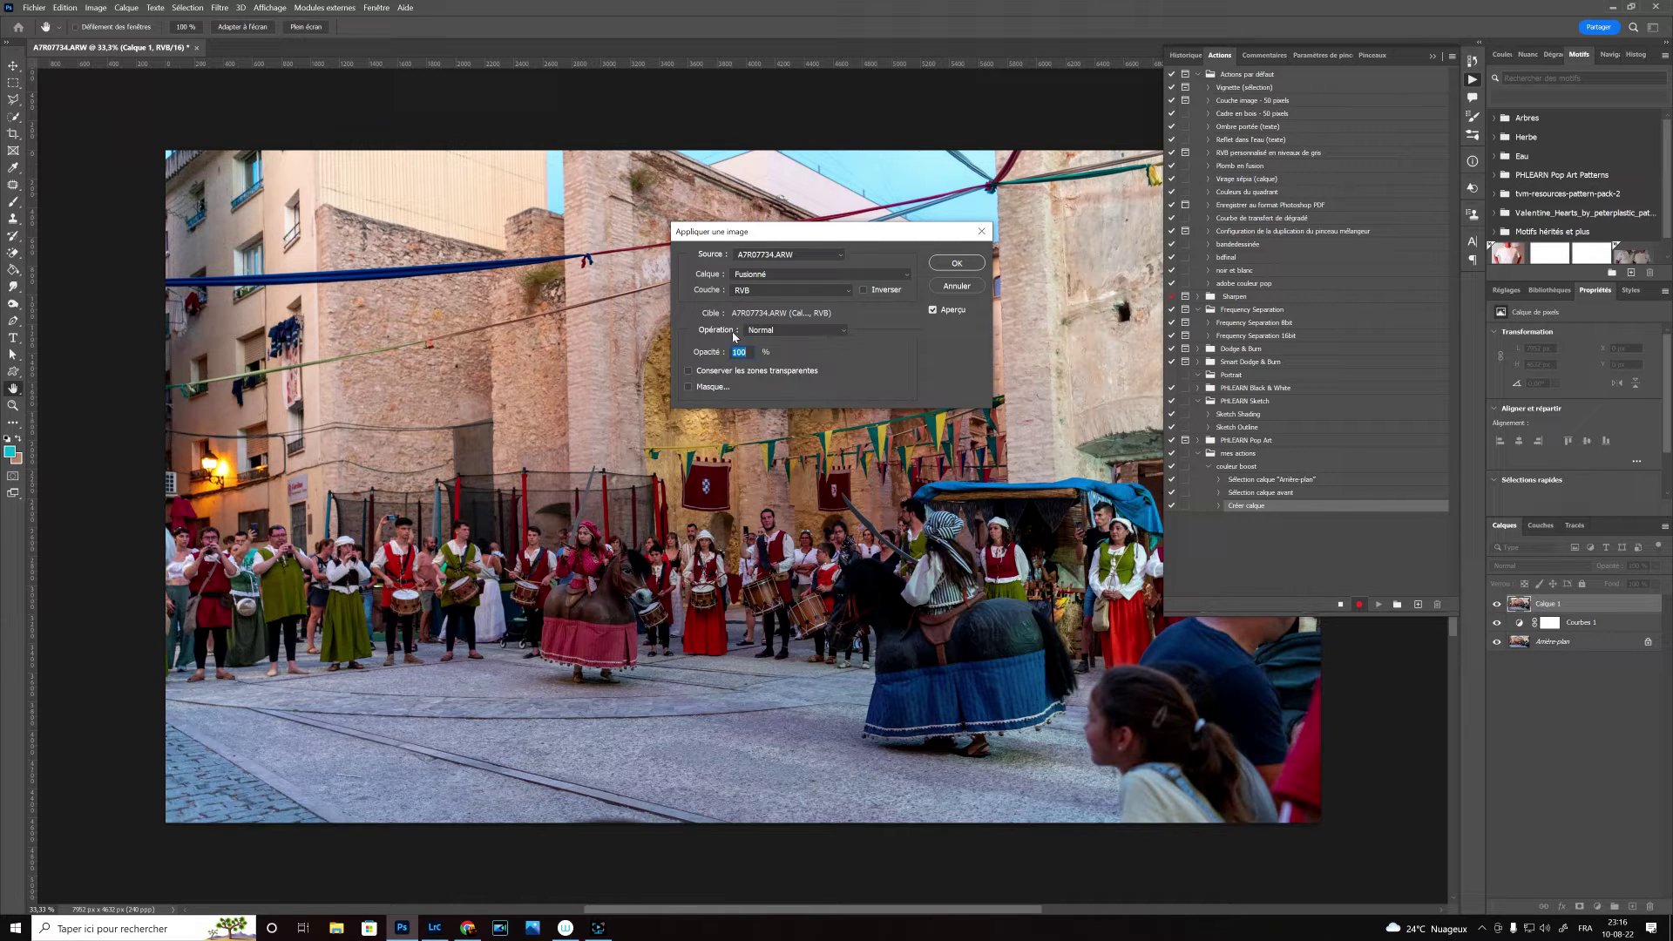
click(957, 263)
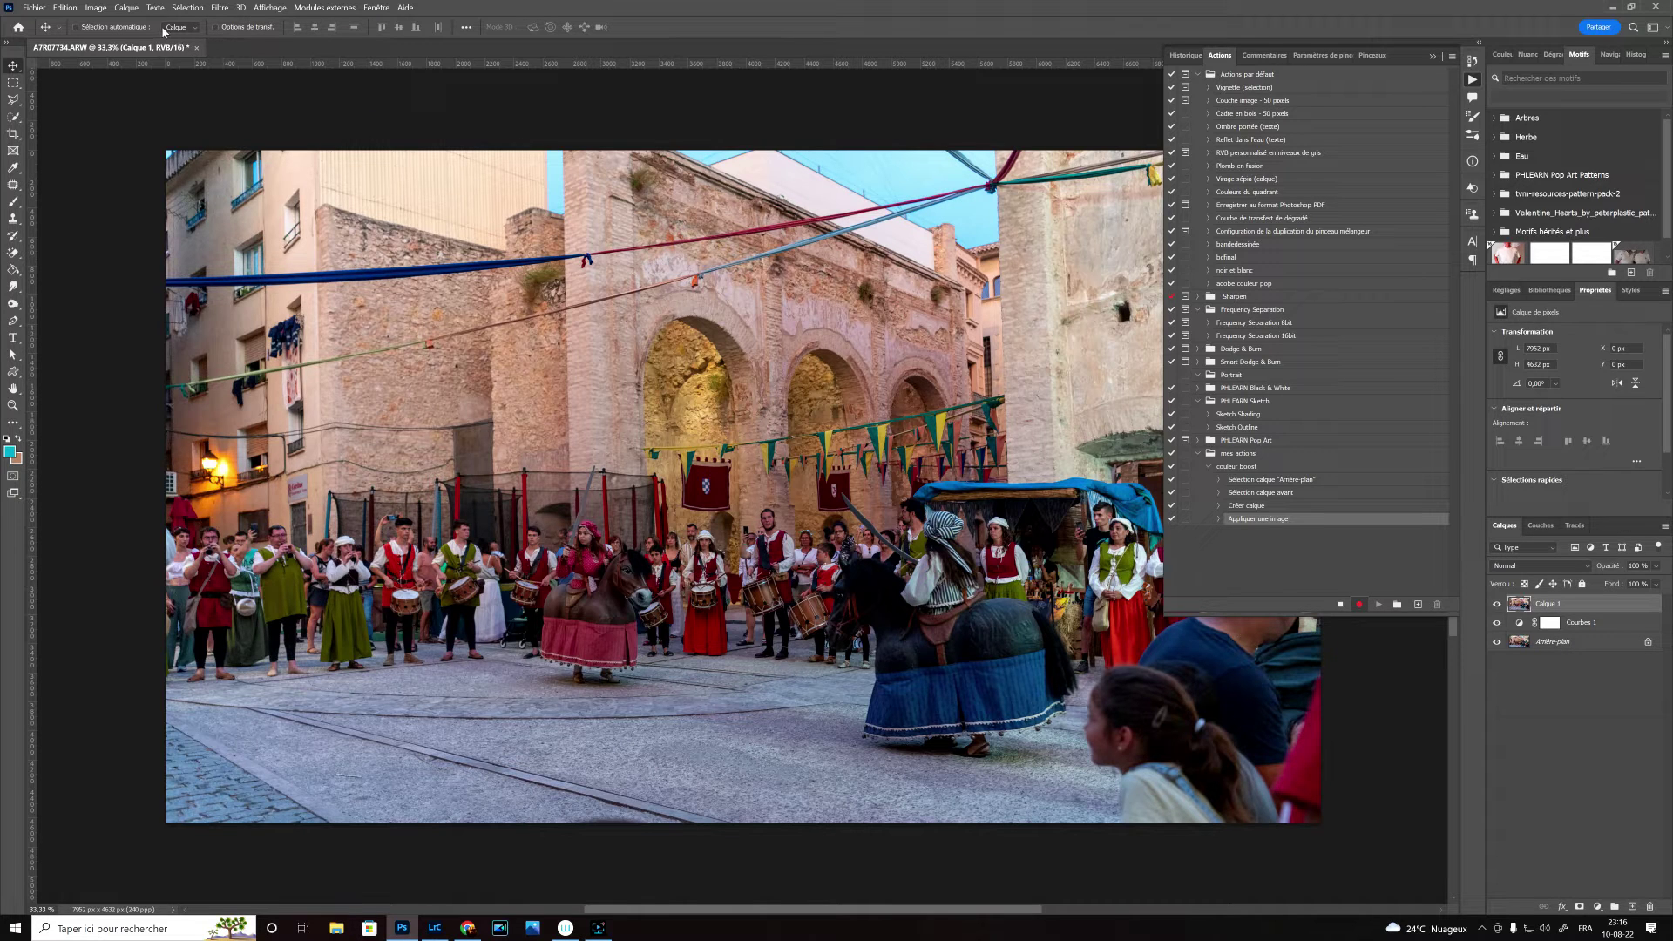
Convert Calque 1 to a smart object and open its contents for editing.
click(127, 8)
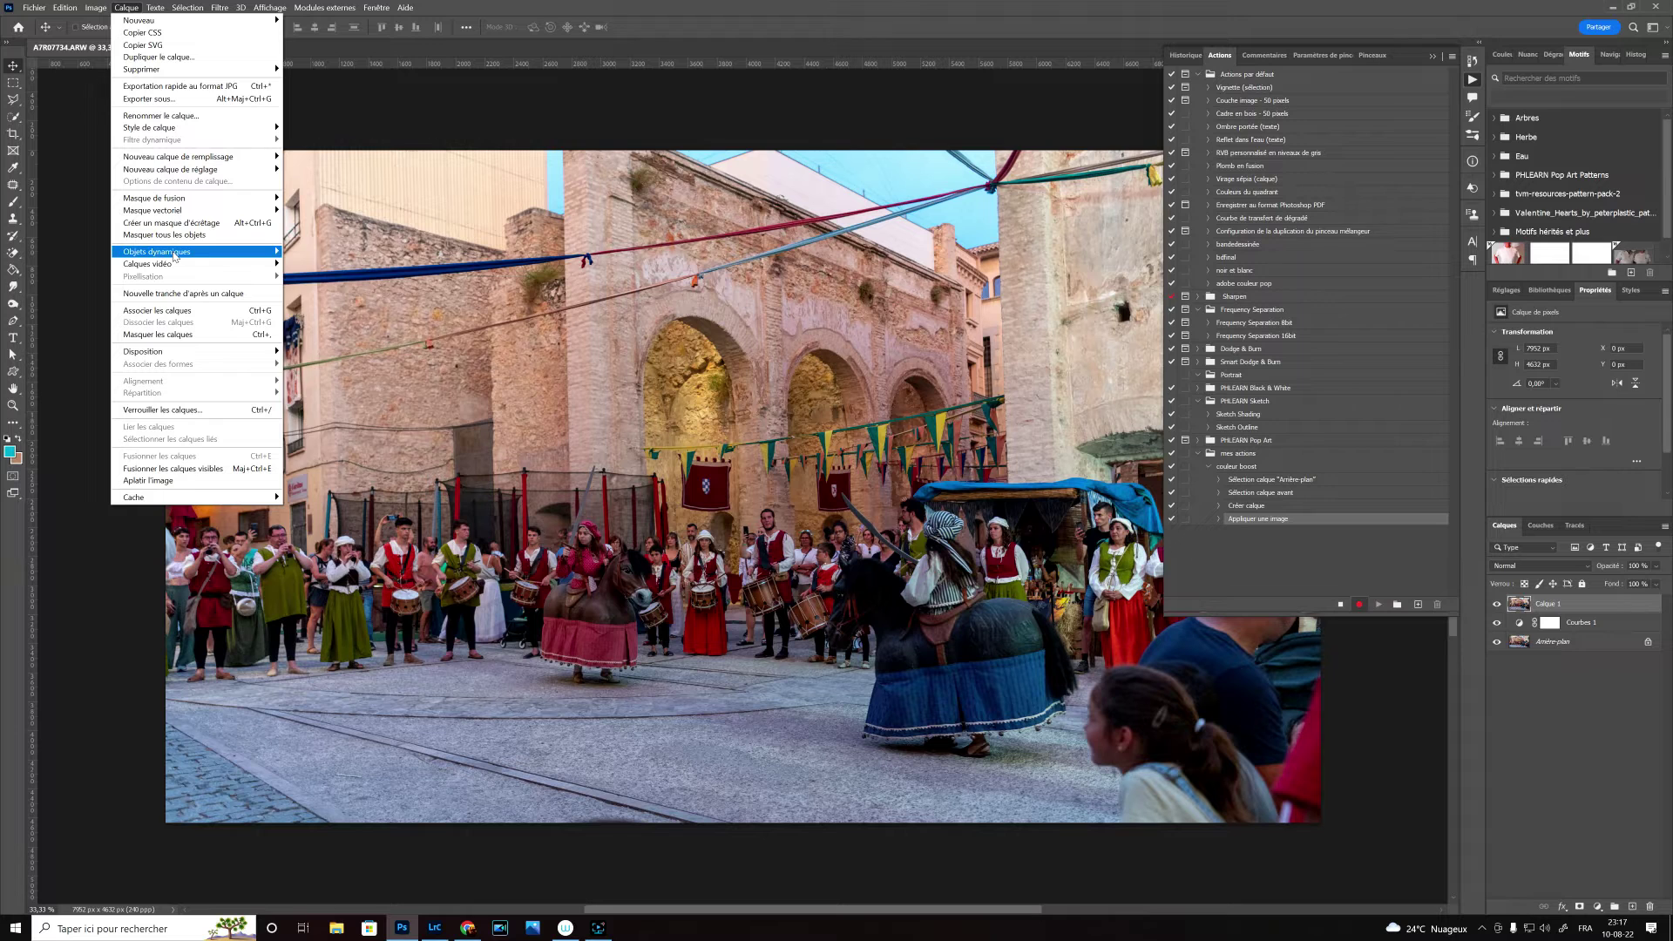
mouse_move(174, 256)
click(296, 252)
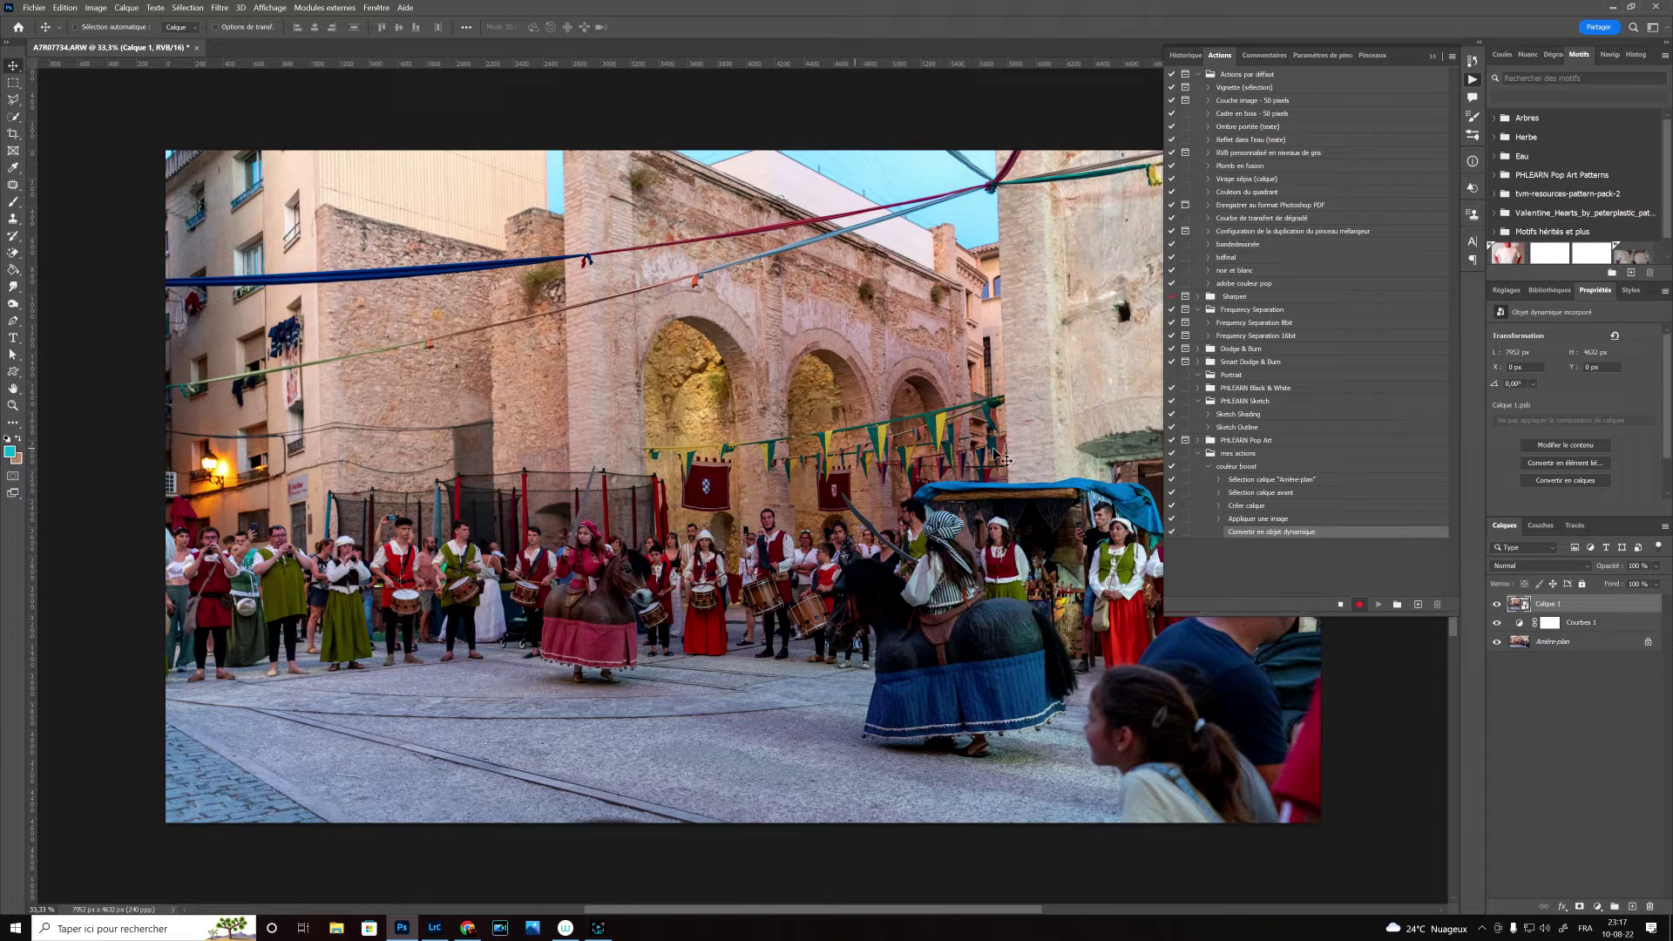
double_click(1514, 605)
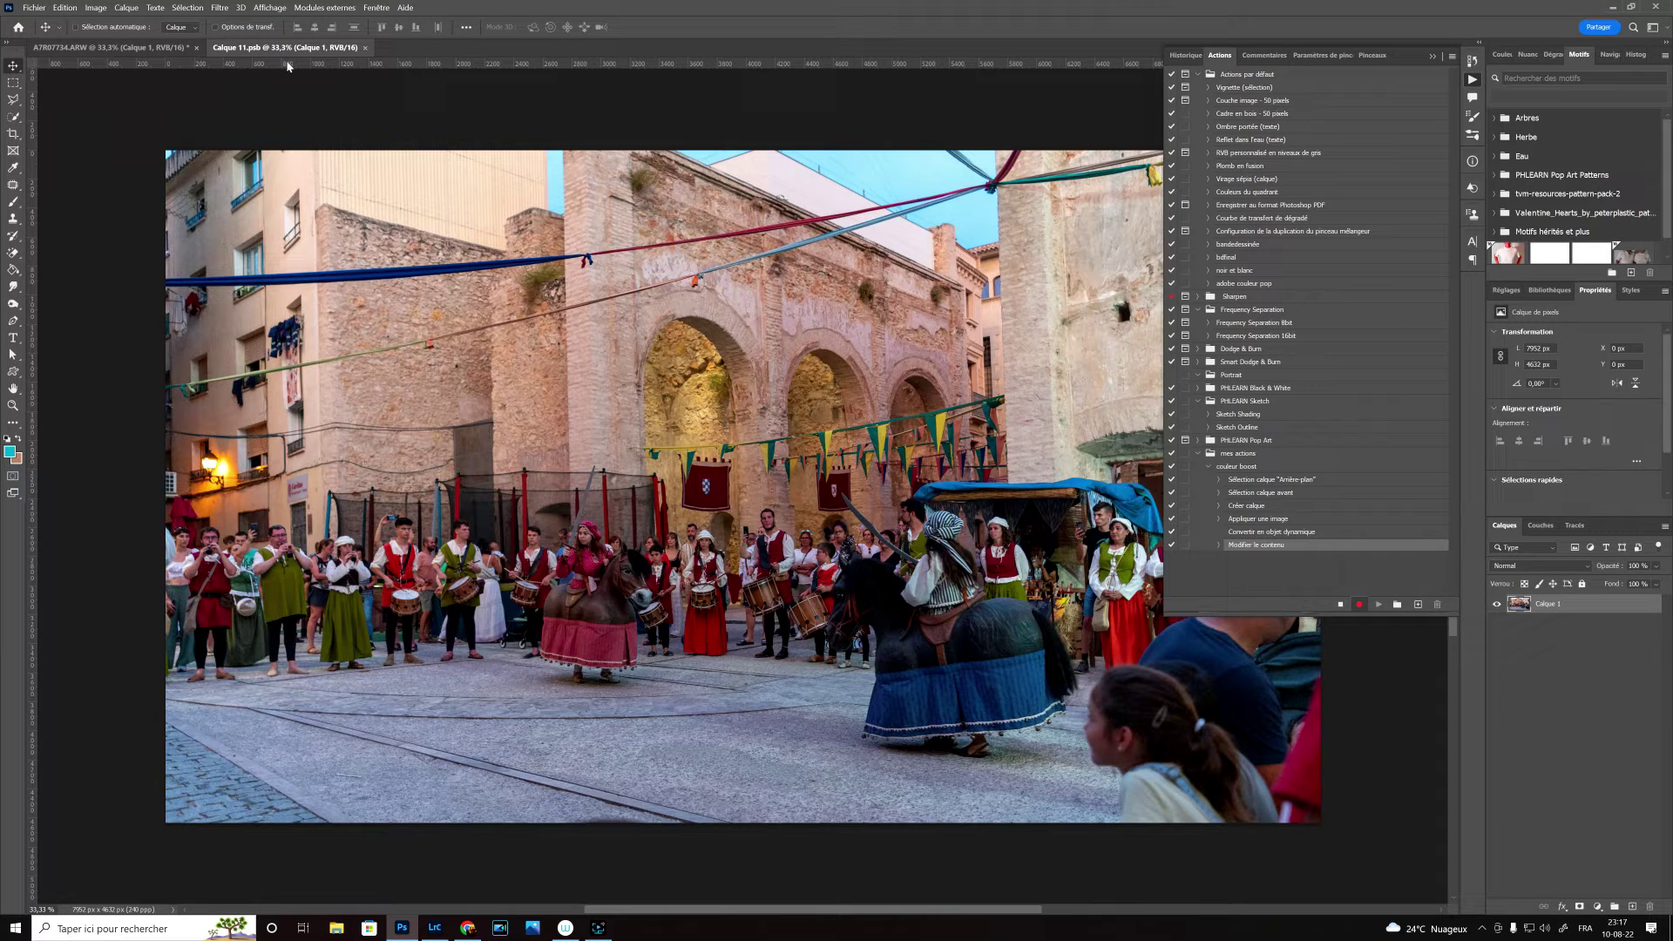
Convert the smart object's contents to the sRGB IEC61966-2.1 profile with relative colorimetric intent.
click(65, 8)
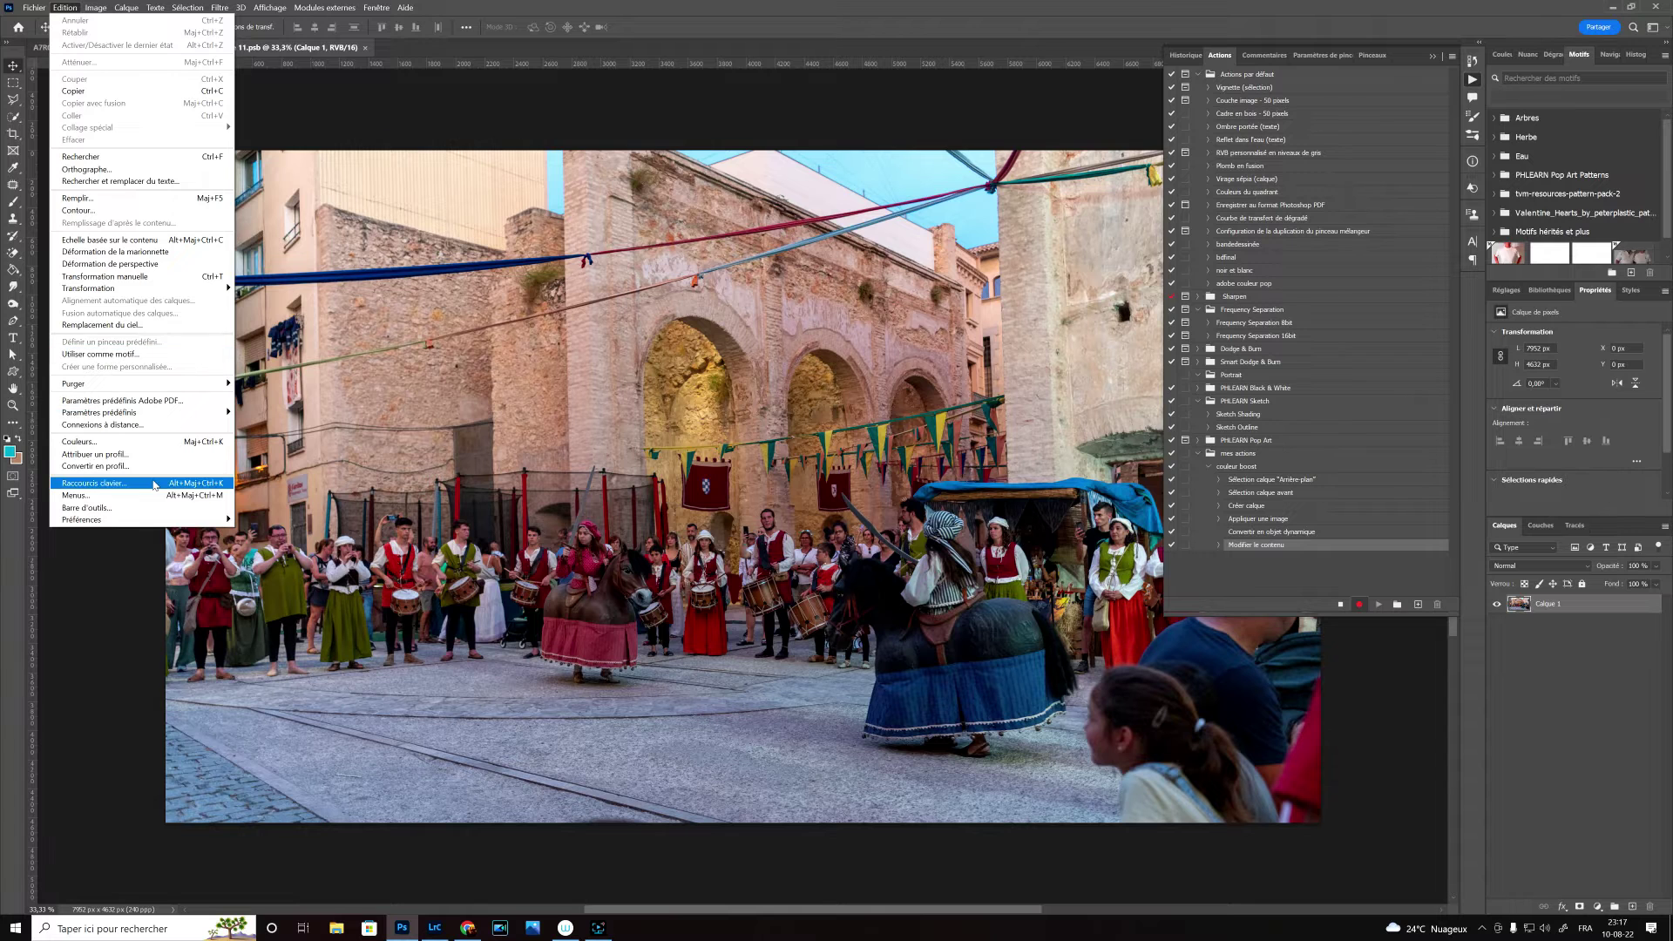
click(153, 473)
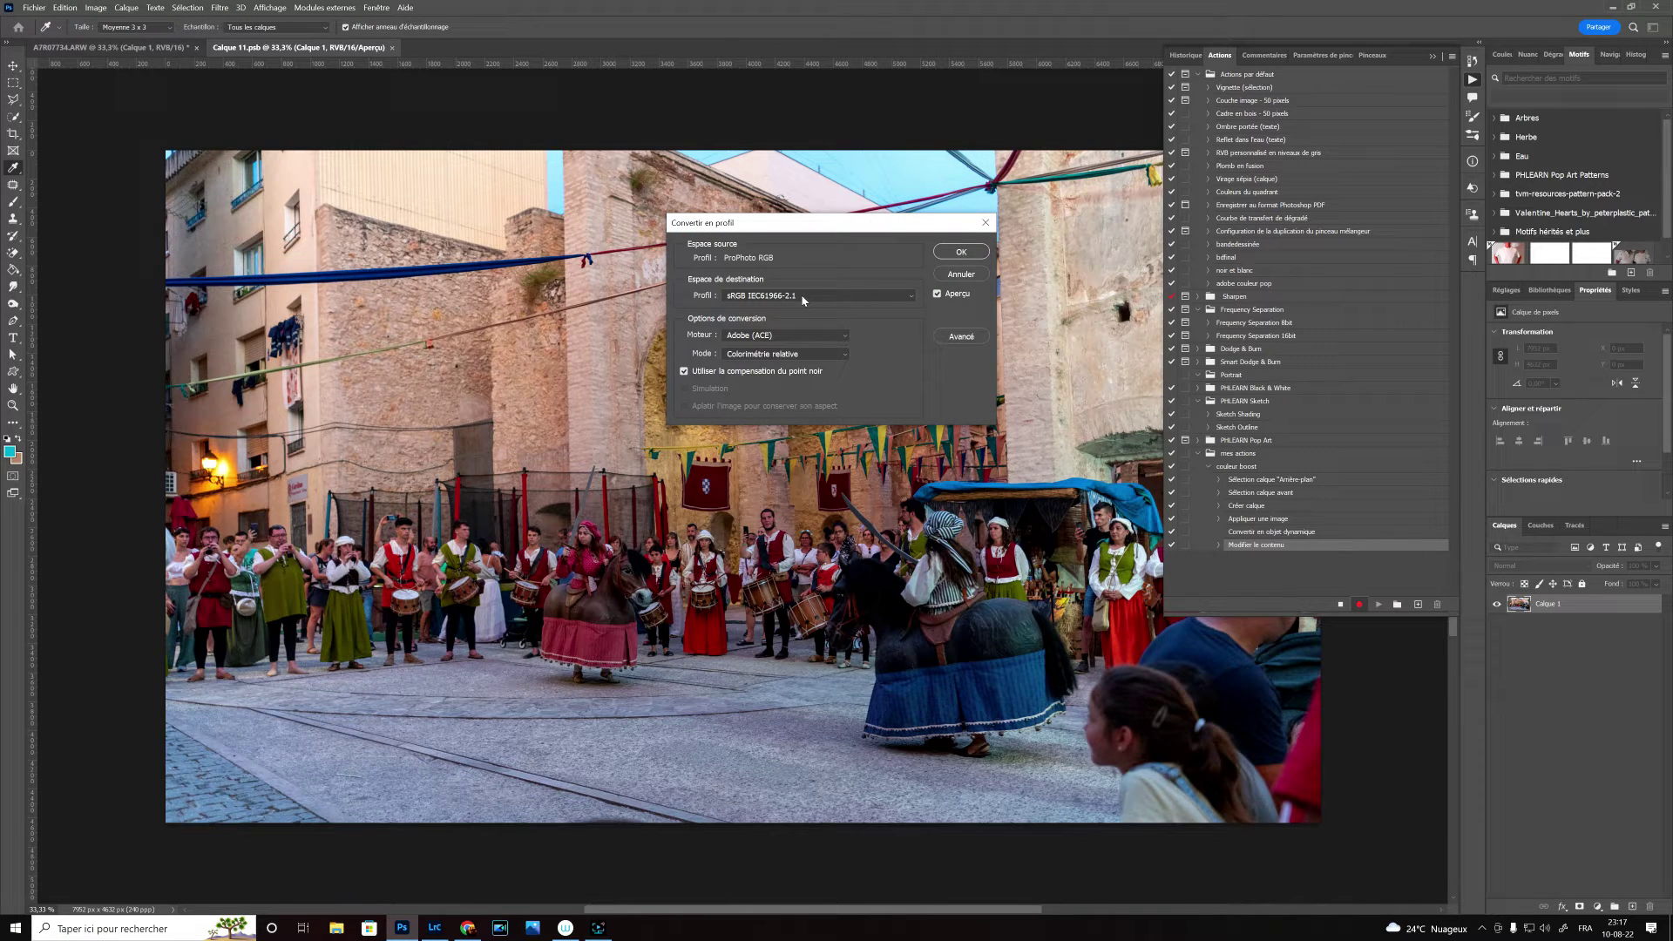
click(961, 251)
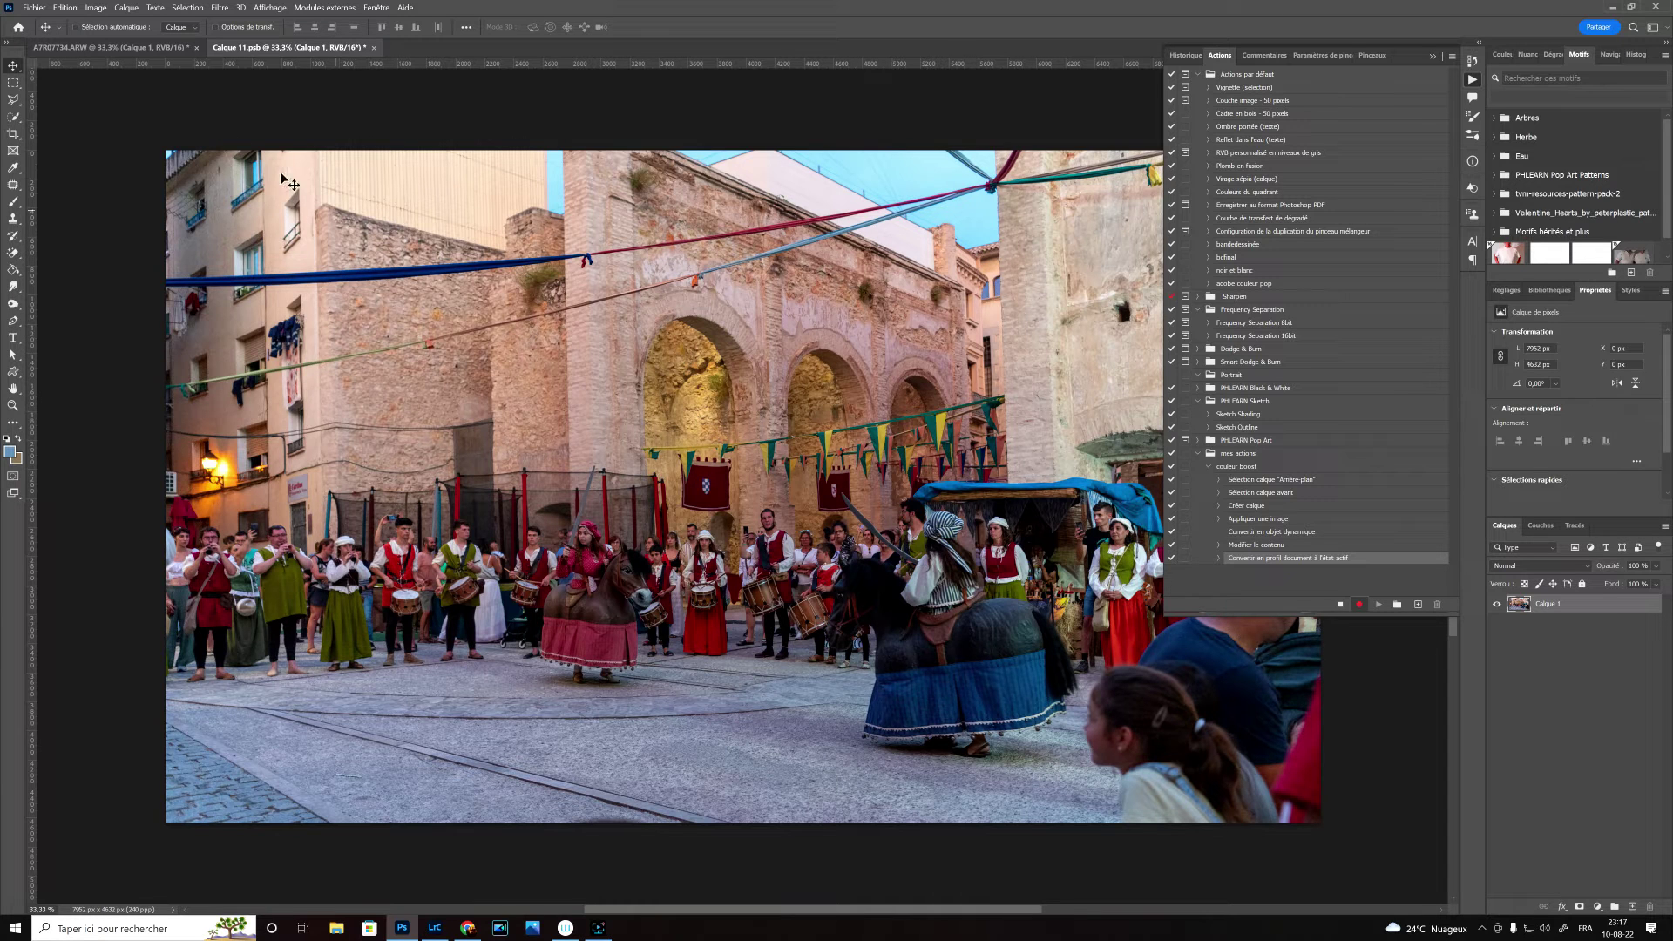
Assign the Adobe RGB (1998) profile to the smart object's contents, and close that document with its changes saved.
click(65, 7)
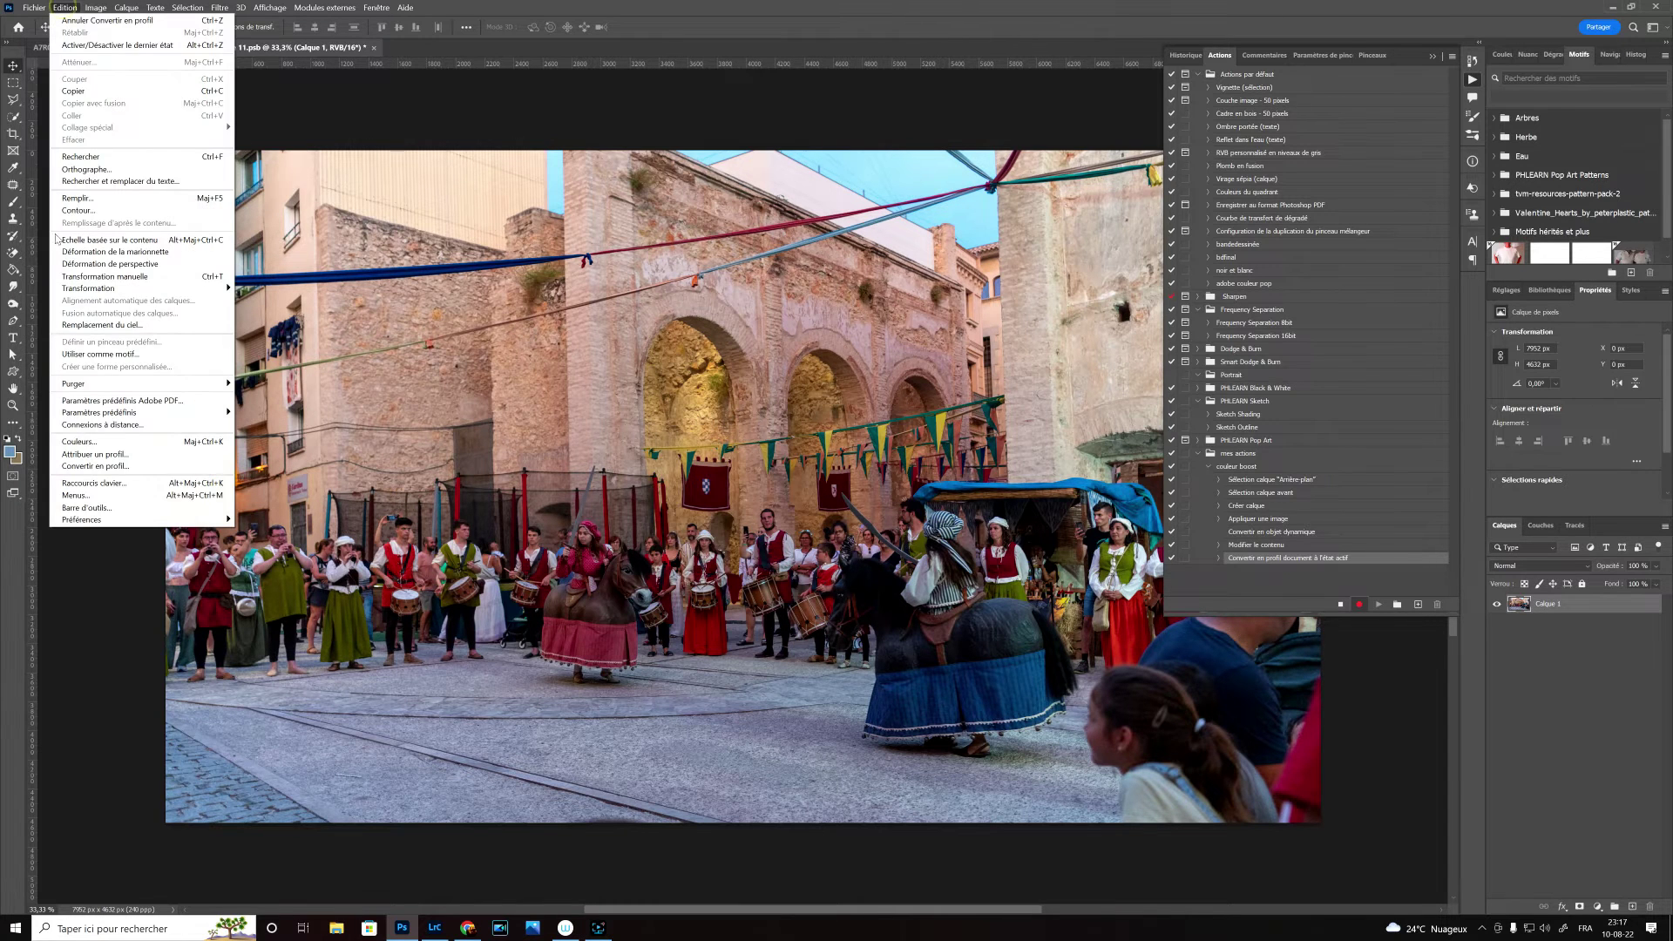
click(87, 454)
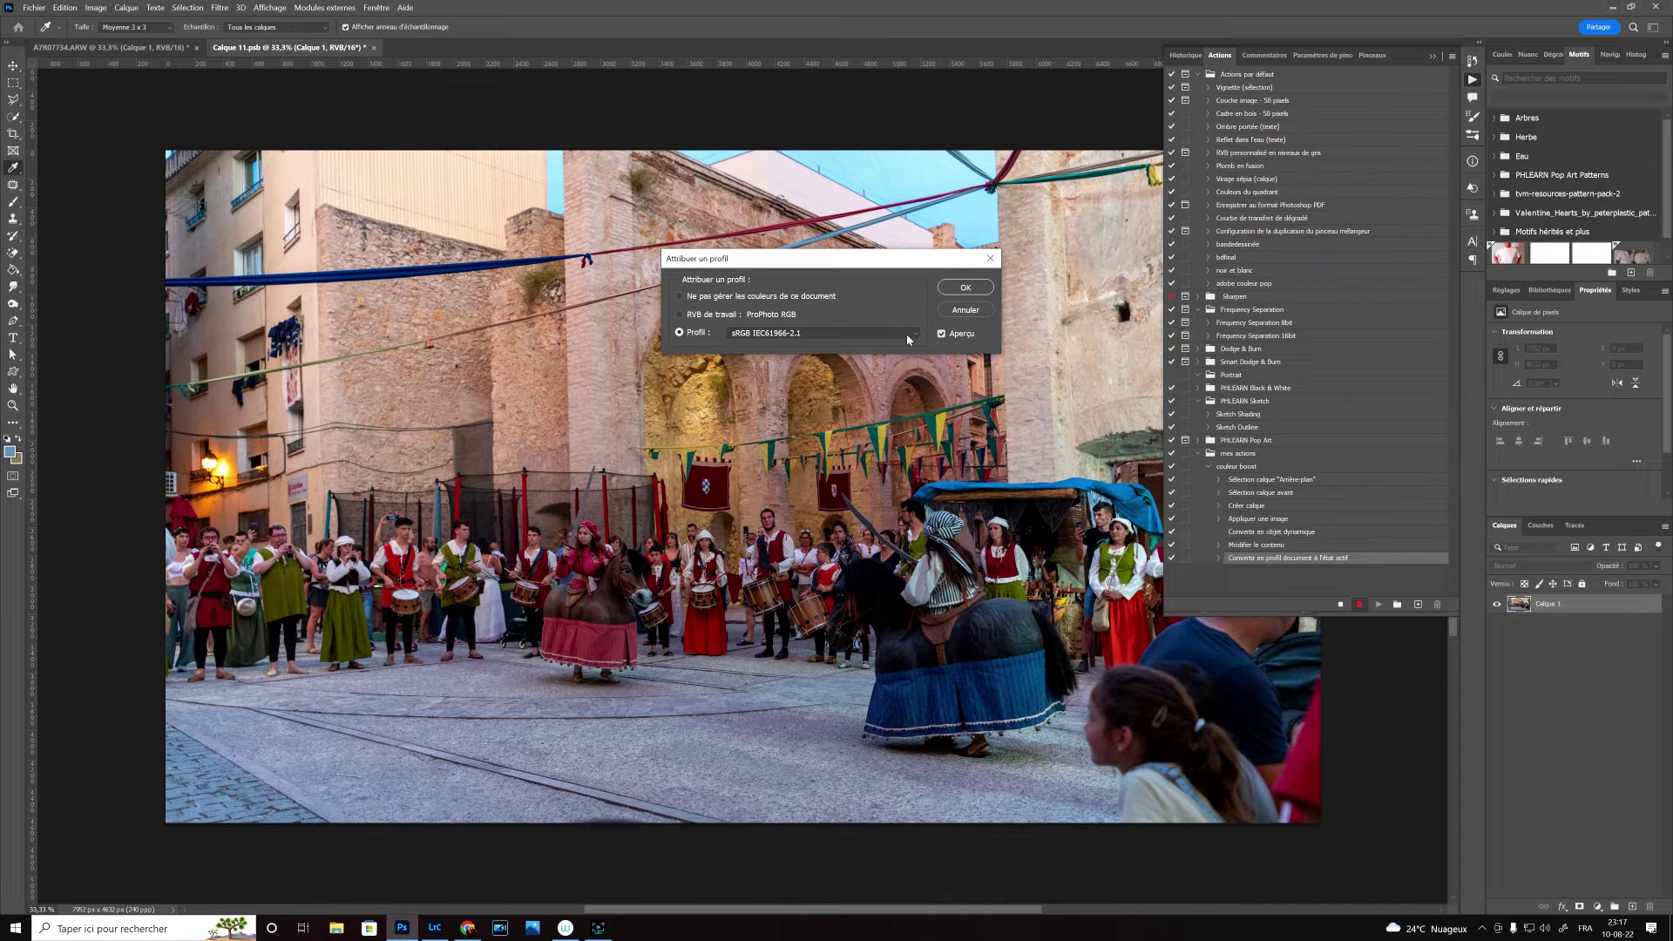
click(911, 332)
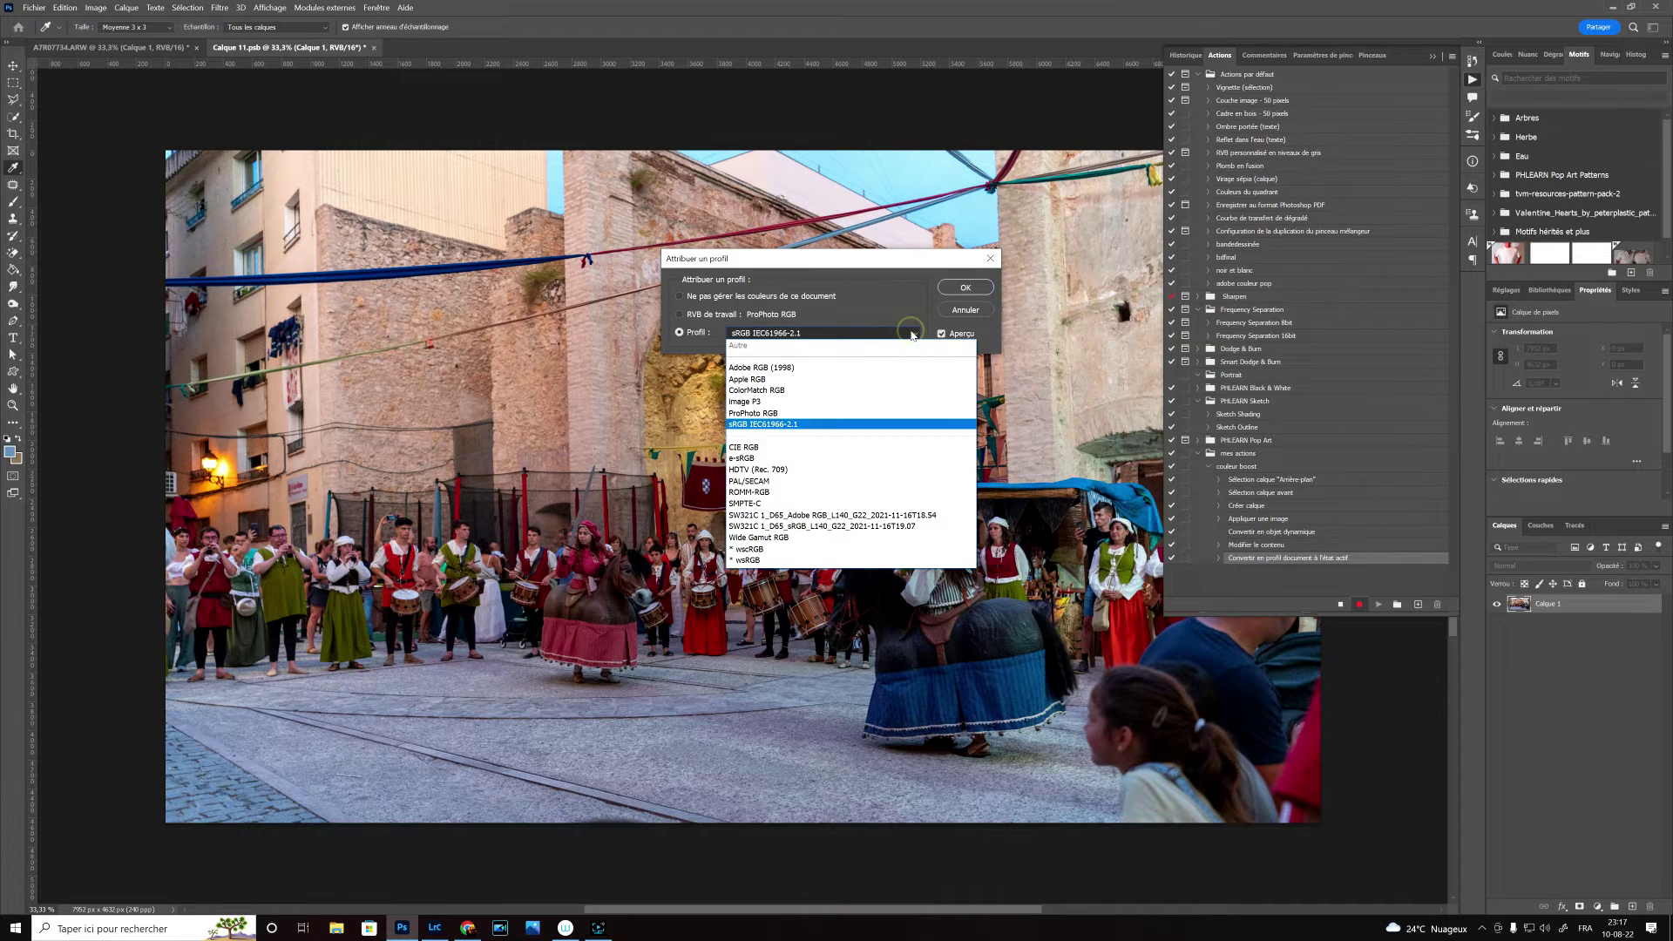
click(742, 368)
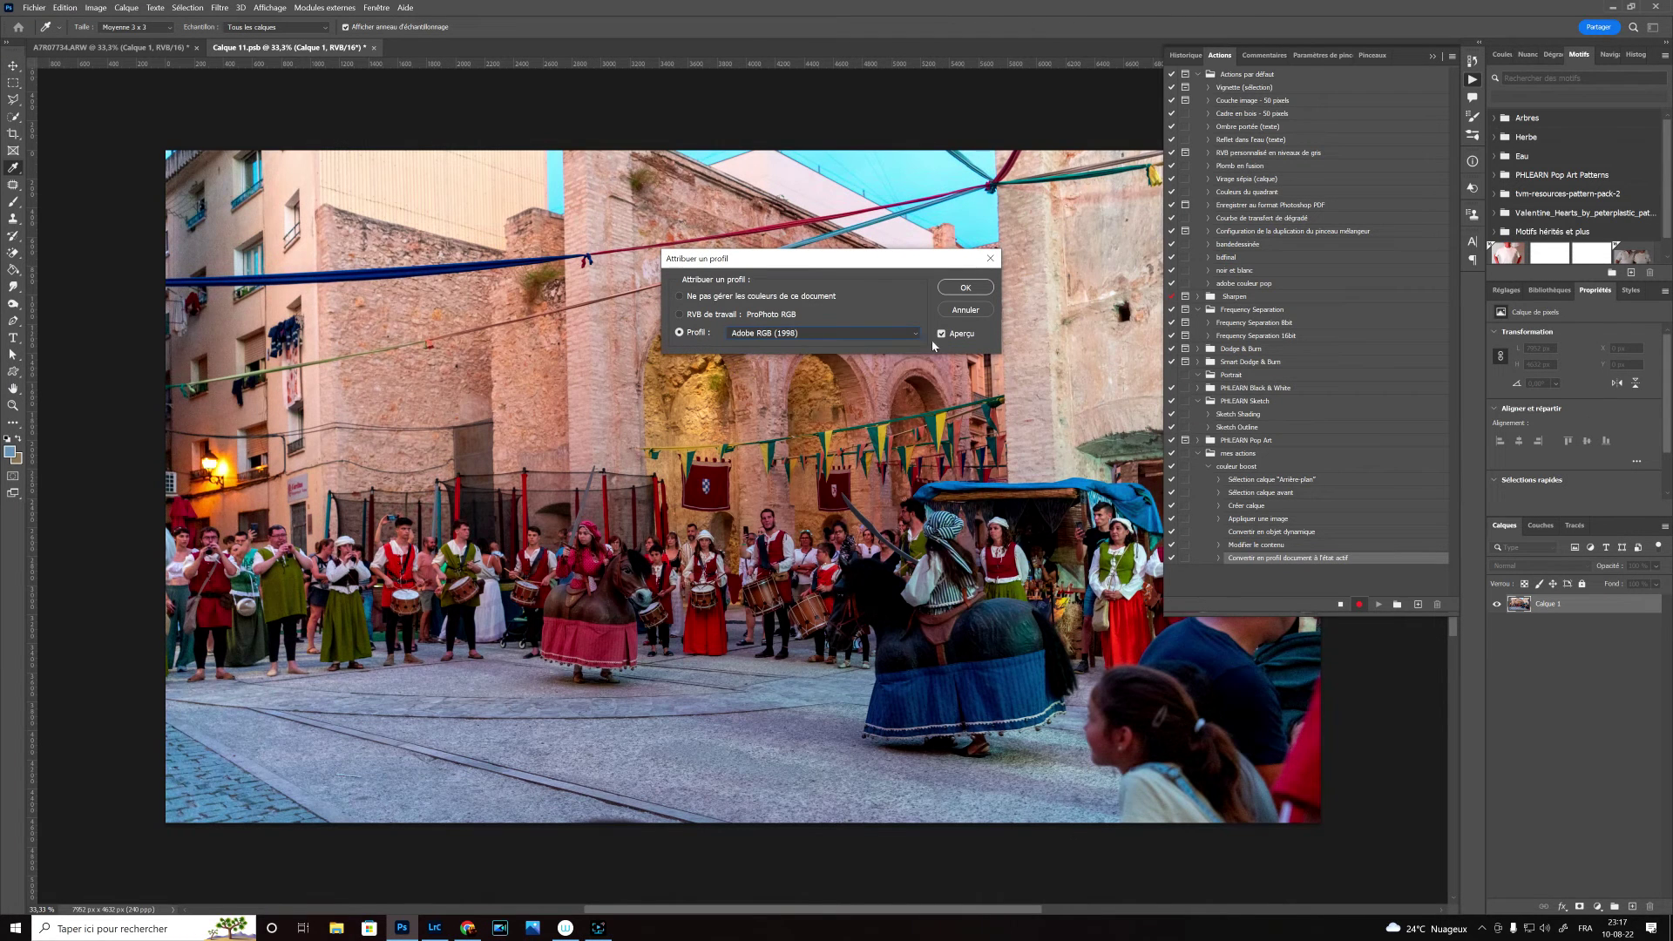
click(966, 290)
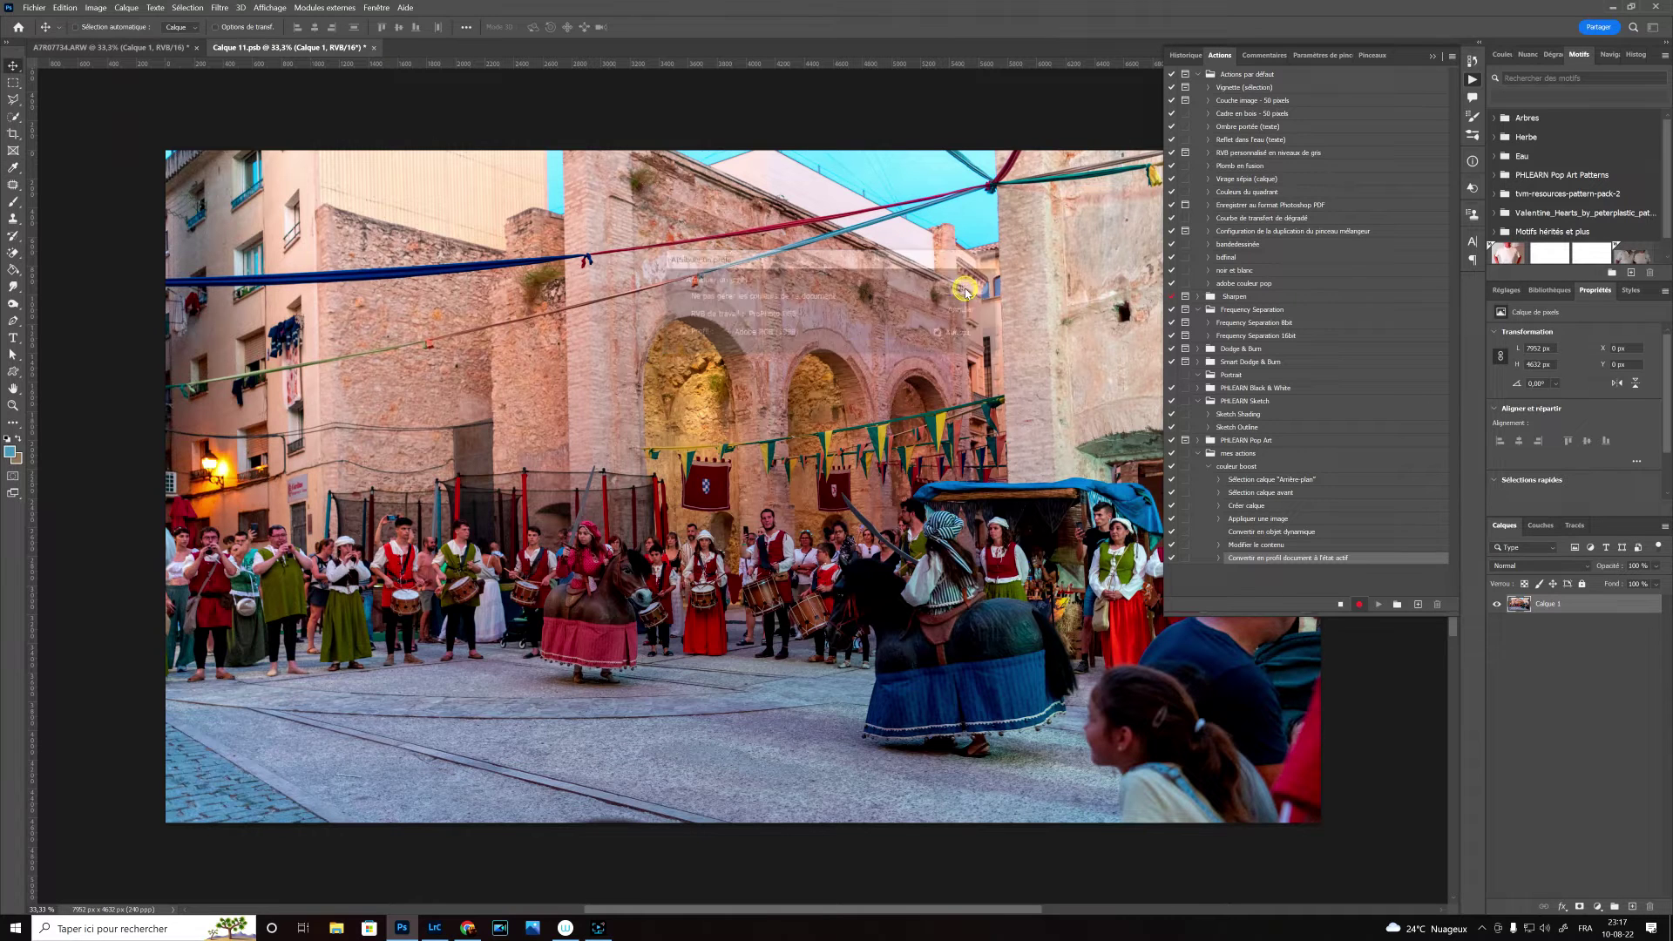
click(376, 50)
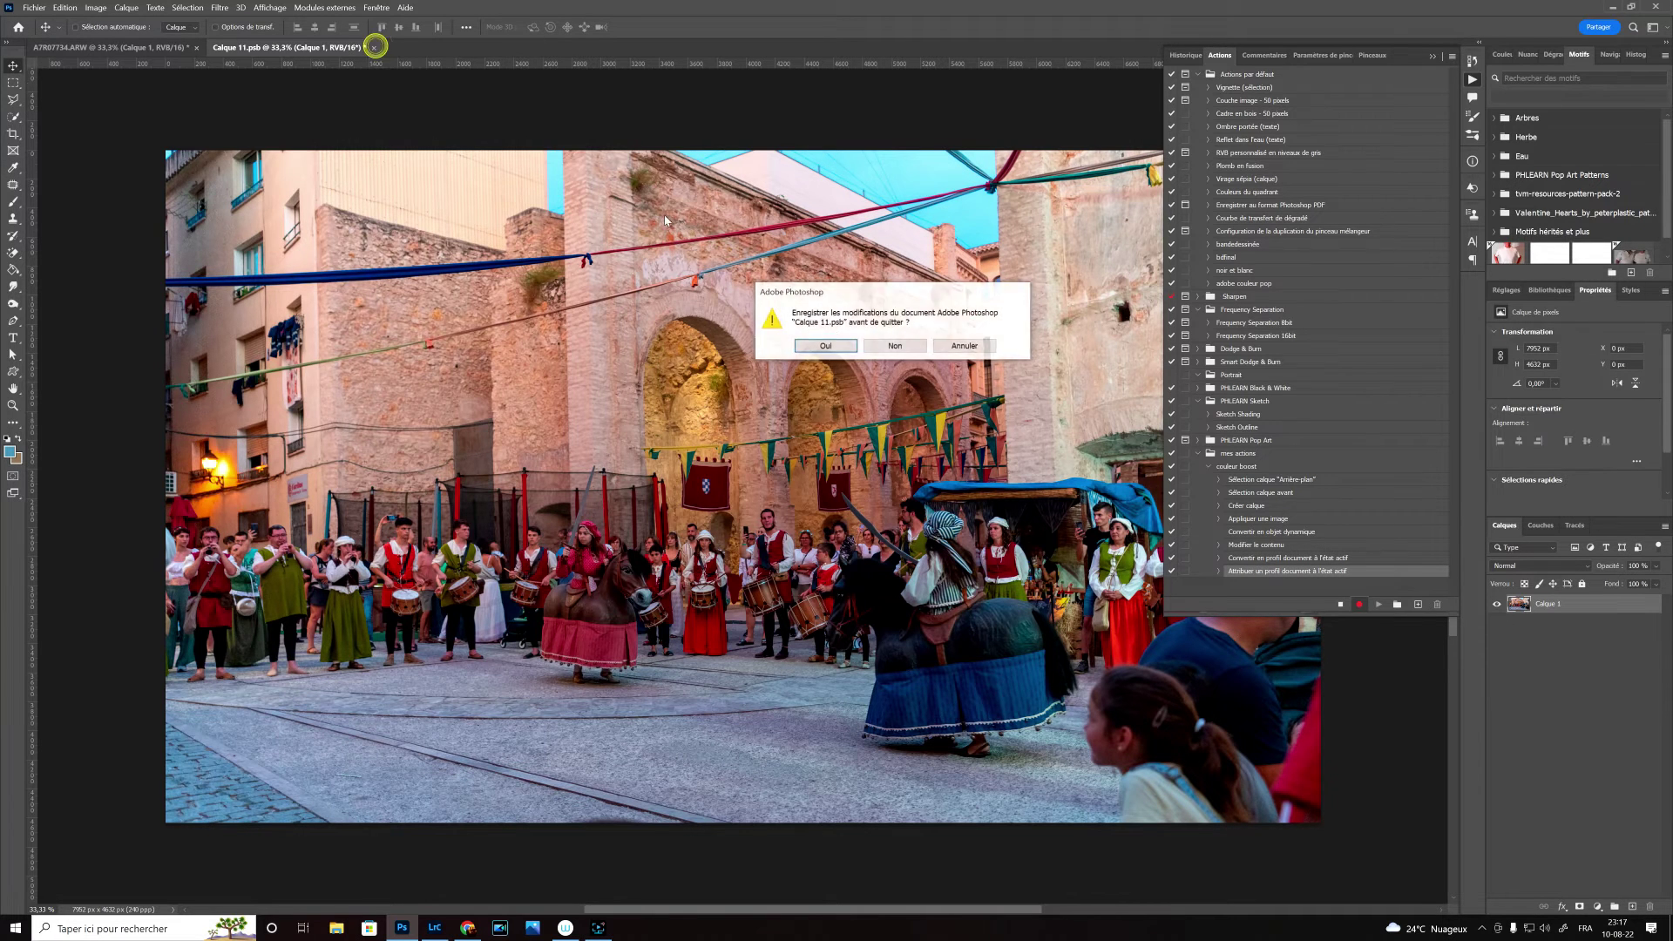
click(825, 347)
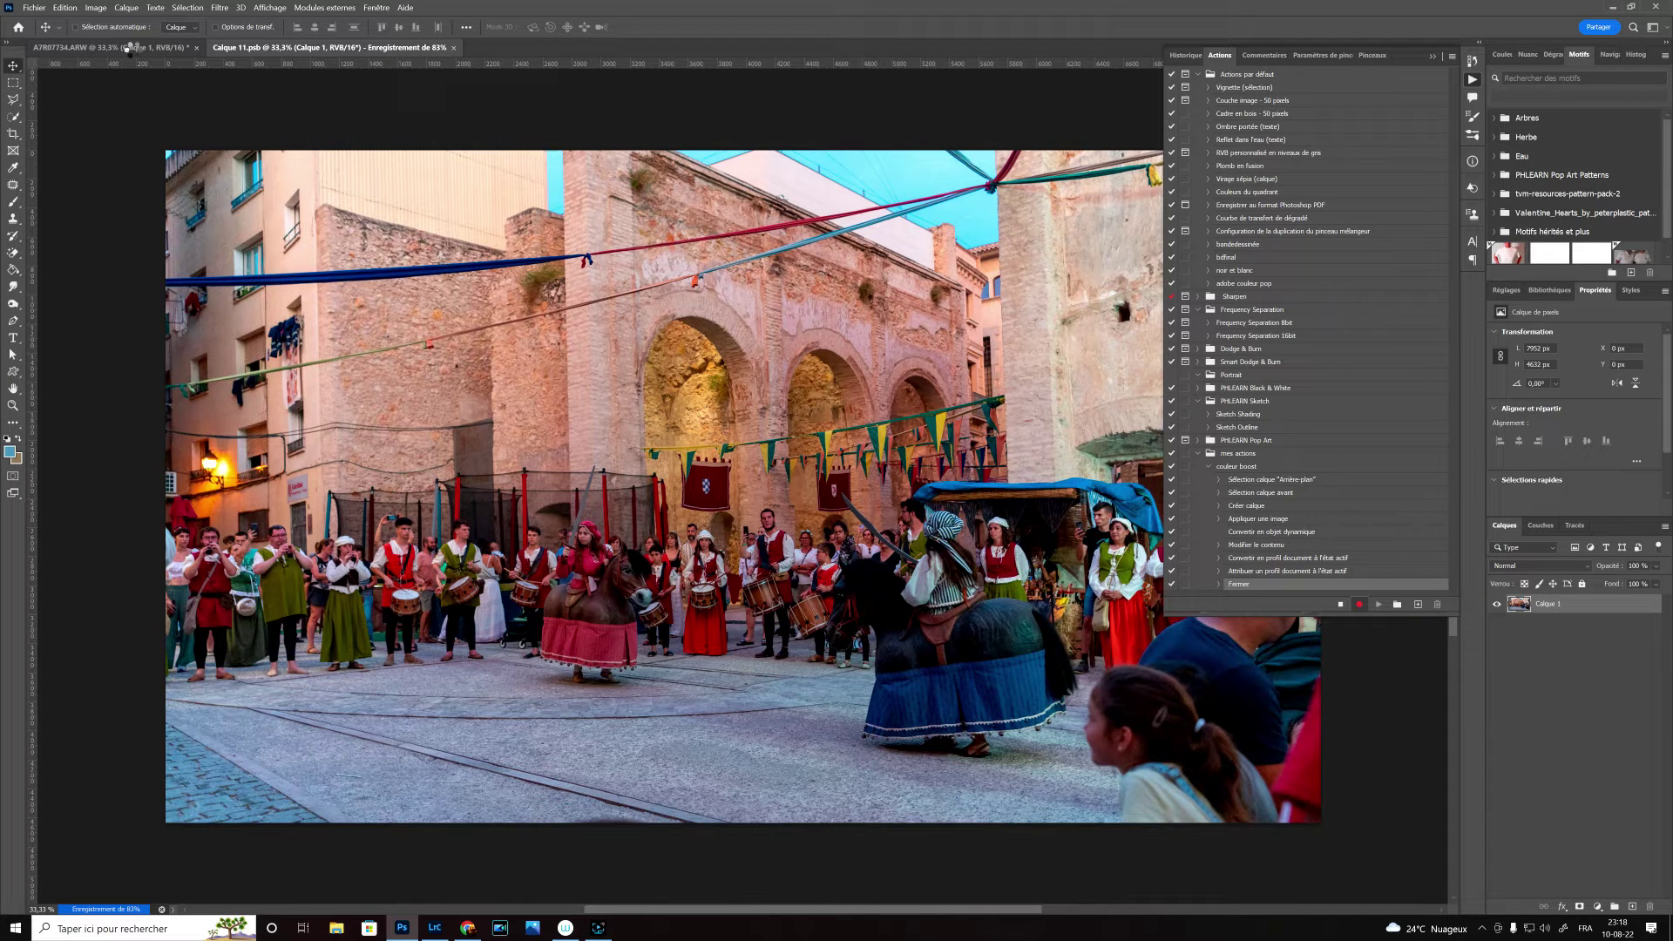
Compare the photo with and without the boosted smart object layer by toggling its visibility several times.
click(1497, 605)
click(1497, 605)
click(1497, 605)
click(1497, 604)
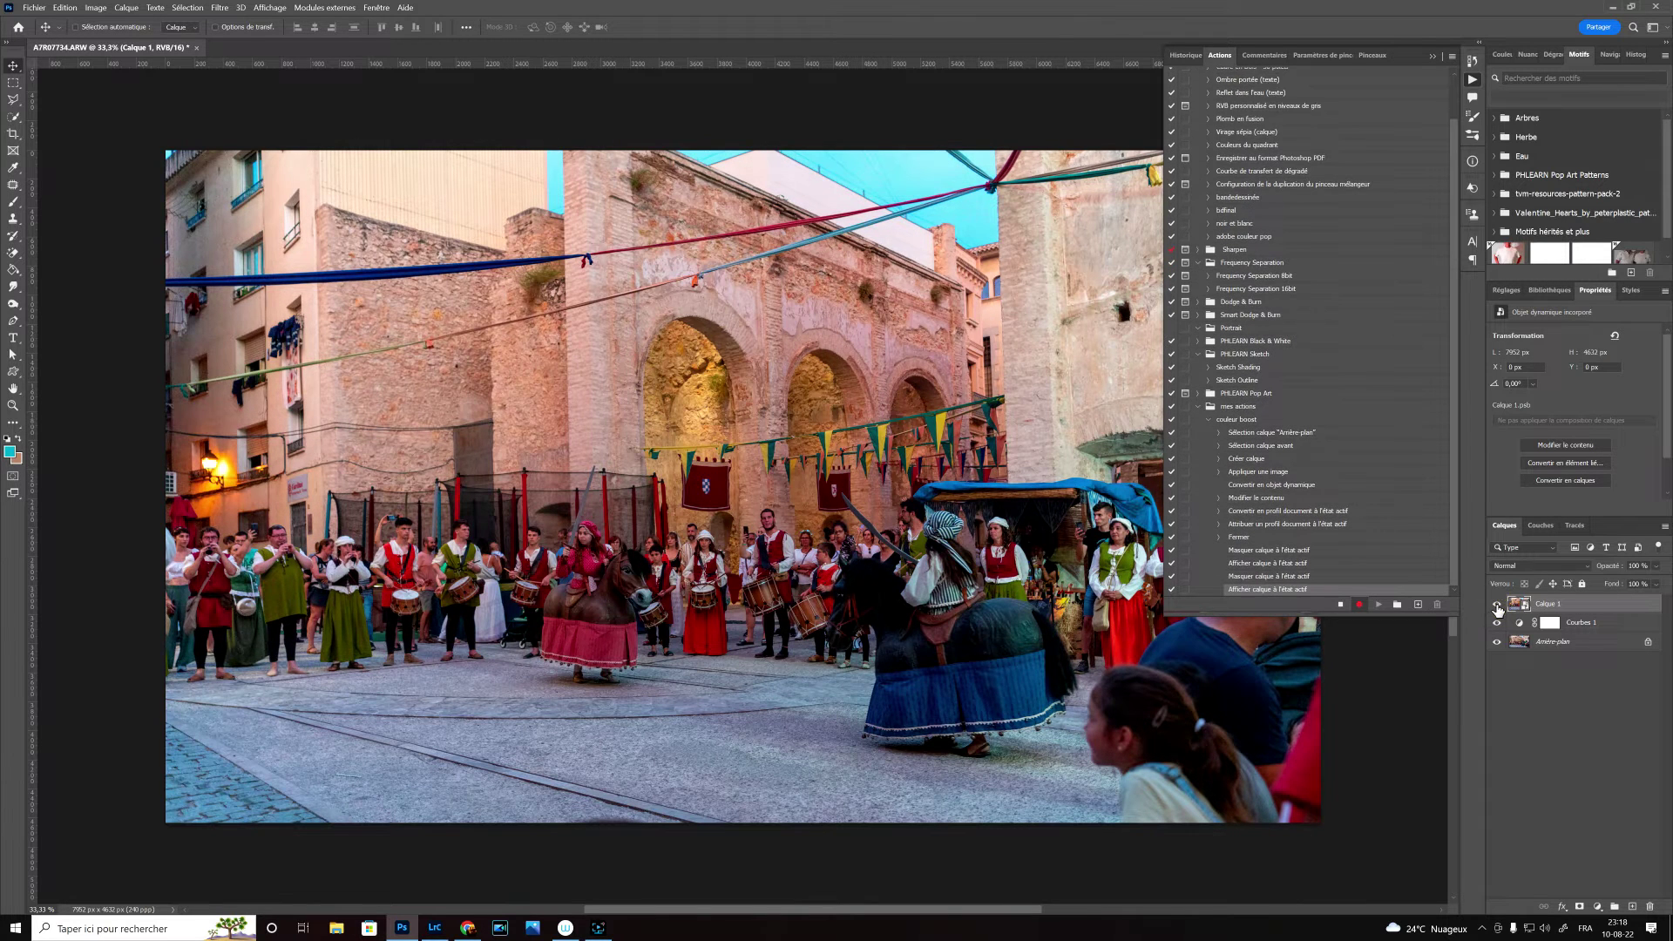
click(1497, 605)
click(1497, 605)
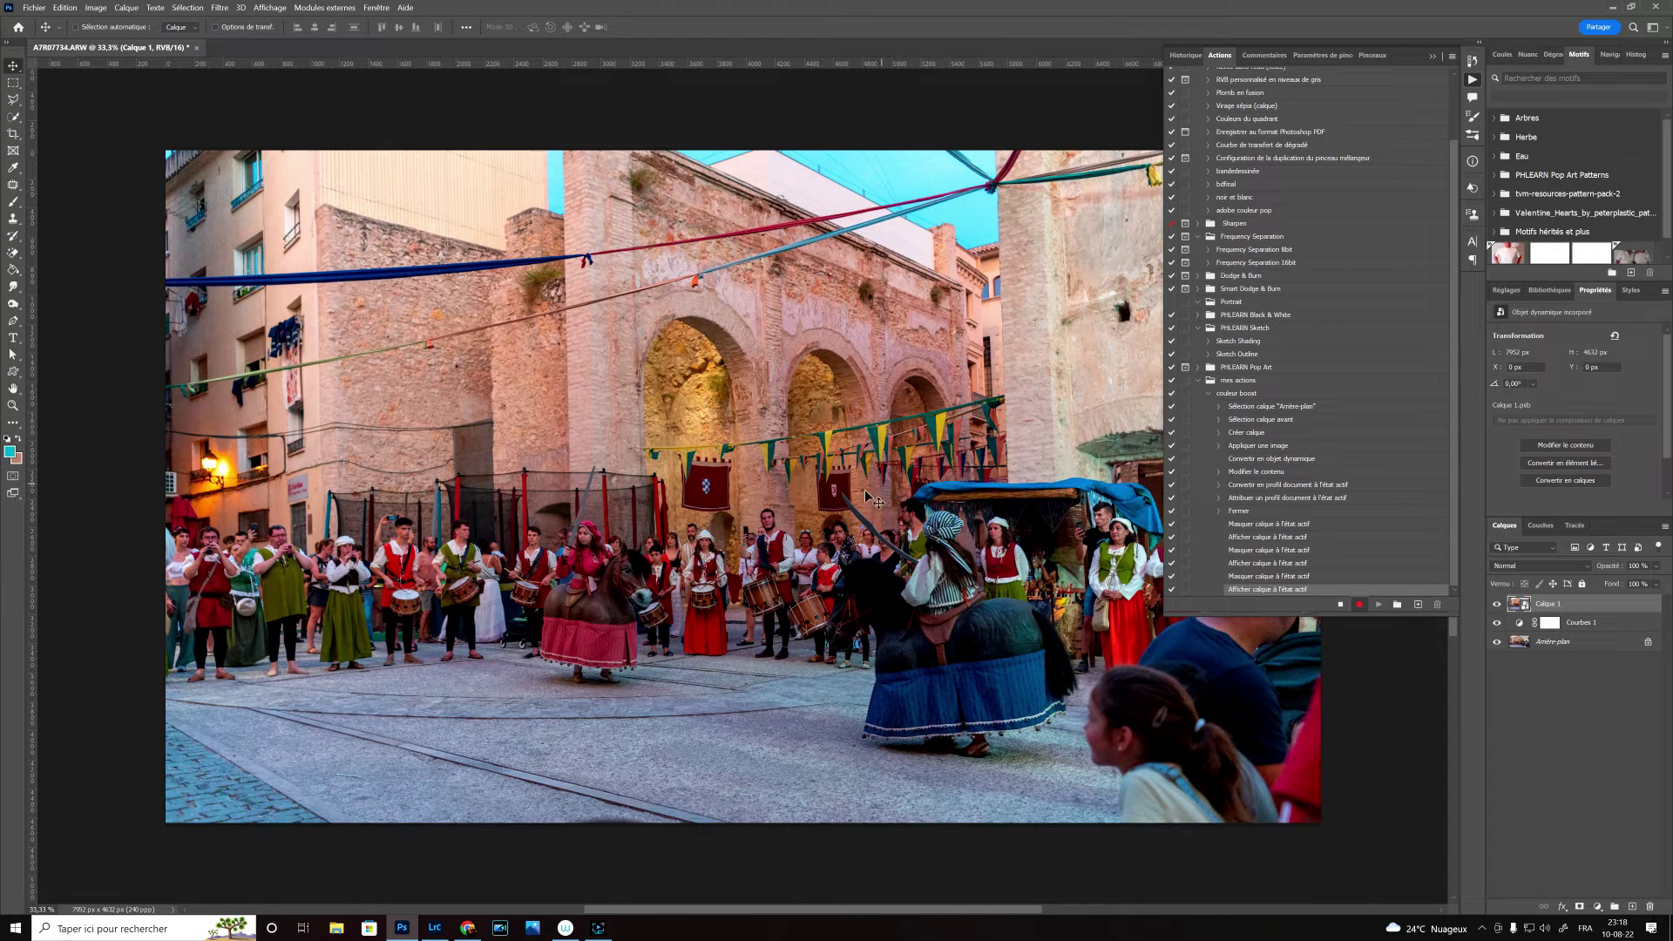
click(1498, 604)
click(1498, 604)
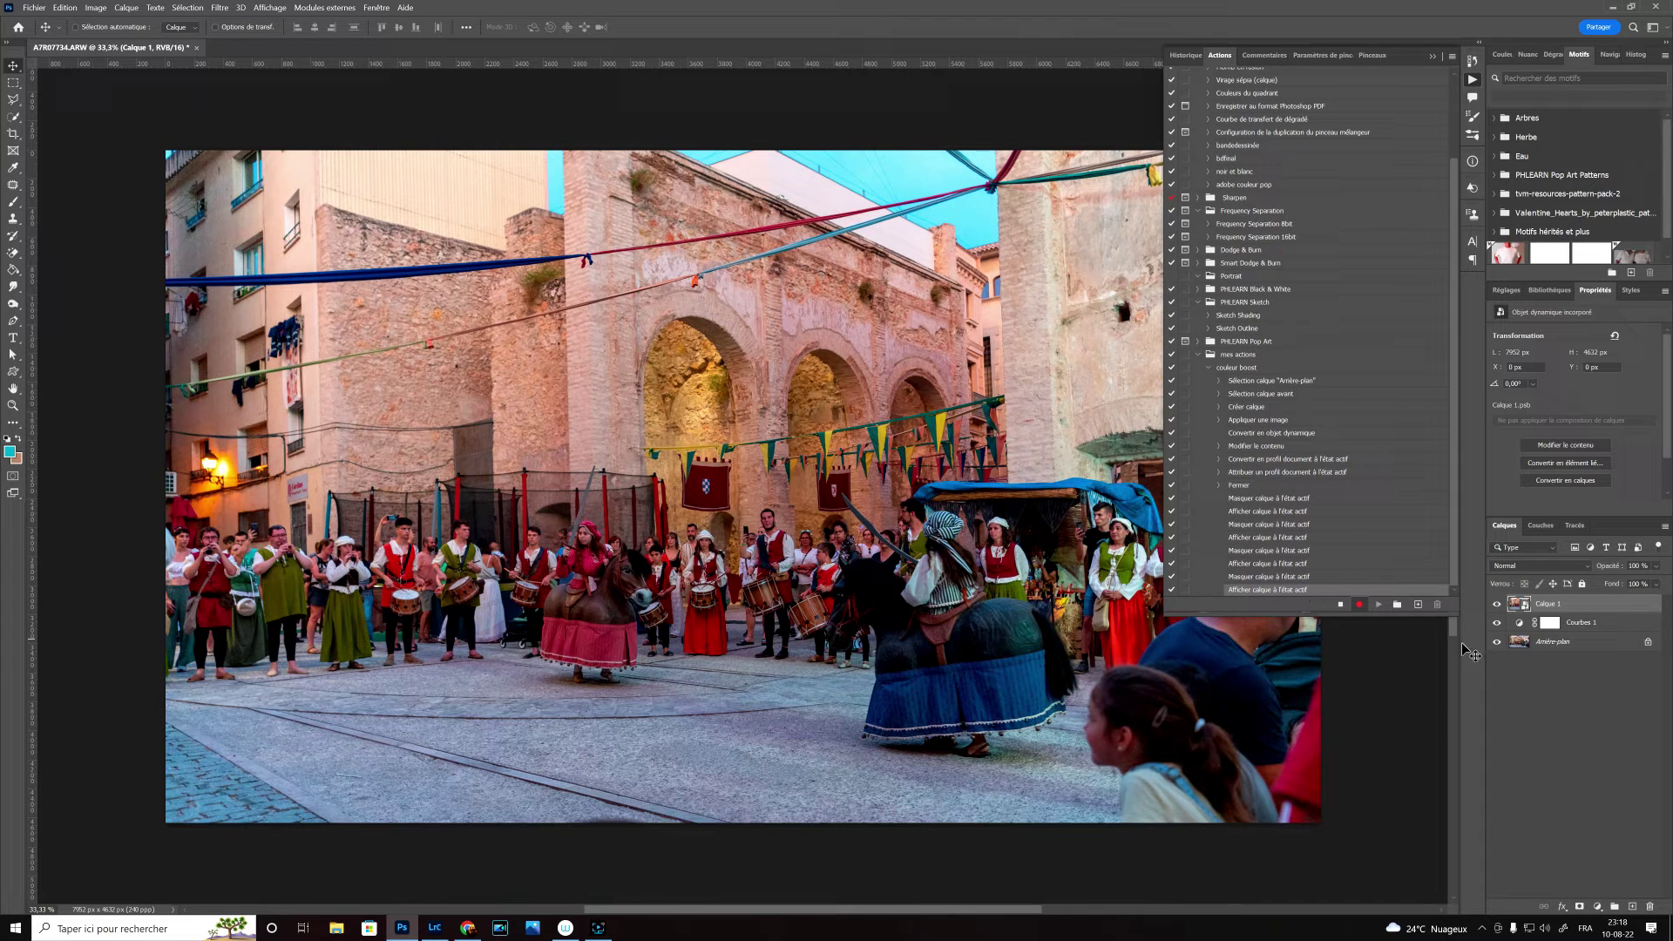
Lower Calque 1's opacity to about 75% and compare the image with the layer hidden and shown.
click(1656, 568)
click(1632, 584)
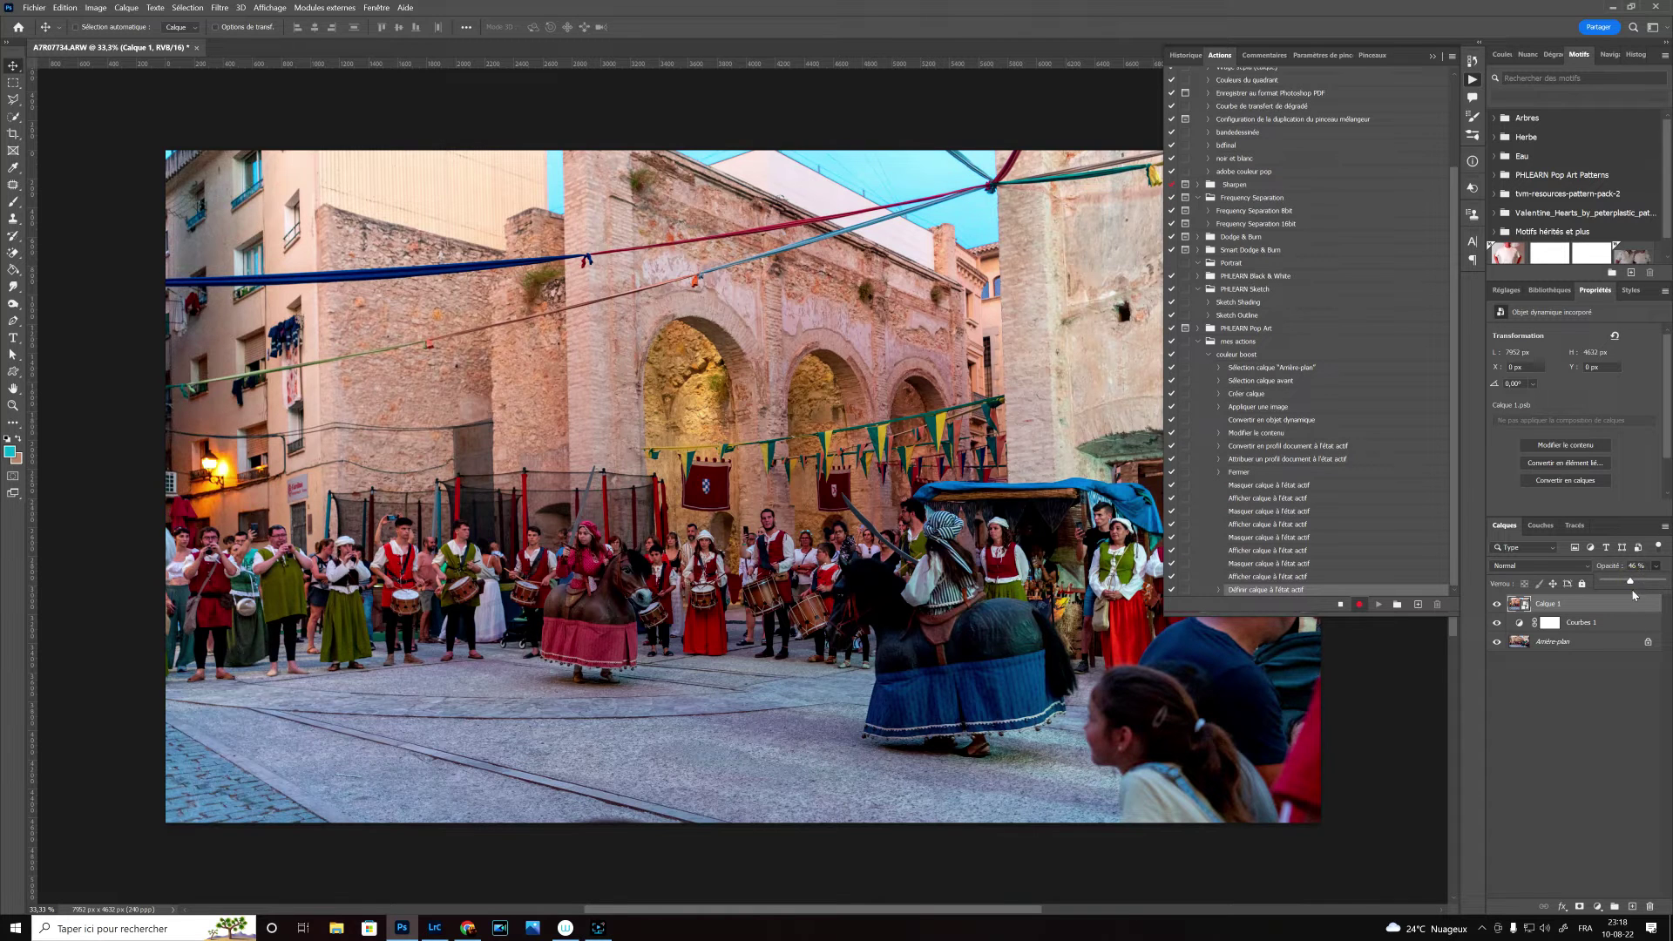
drag(1636, 590, 1644, 583)
click(1498, 604)
click(1497, 604)
click(1497, 603)
click(1497, 604)
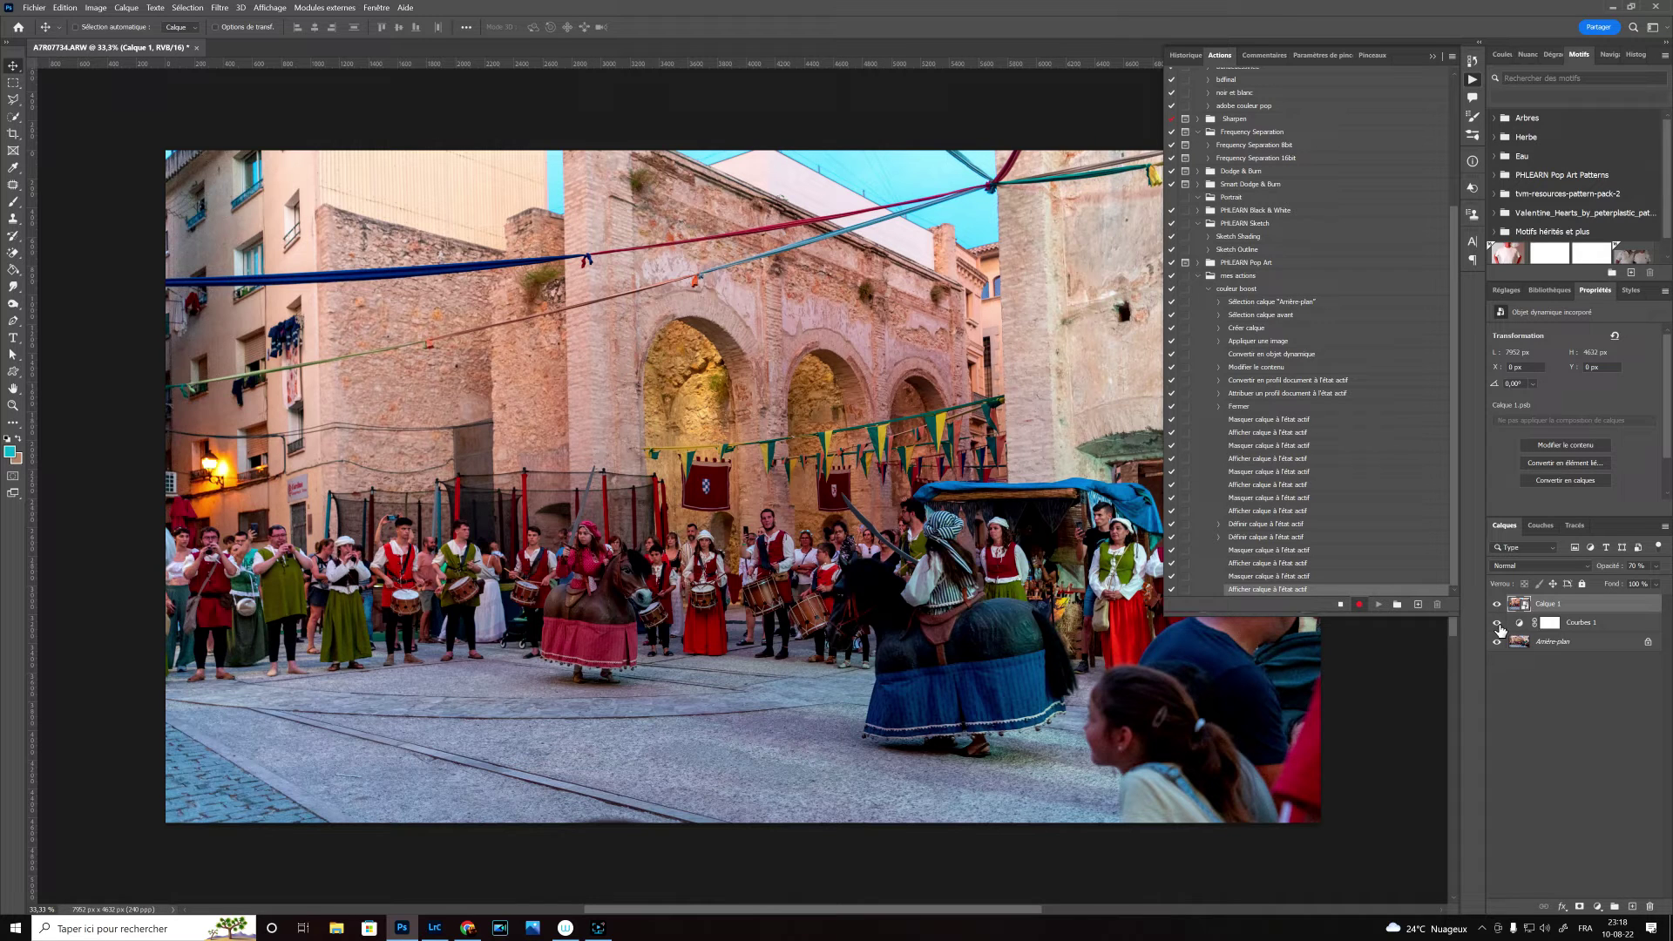
Stop recording the action and try Calque 1 at 100% and 60% opacity.
click(1341, 605)
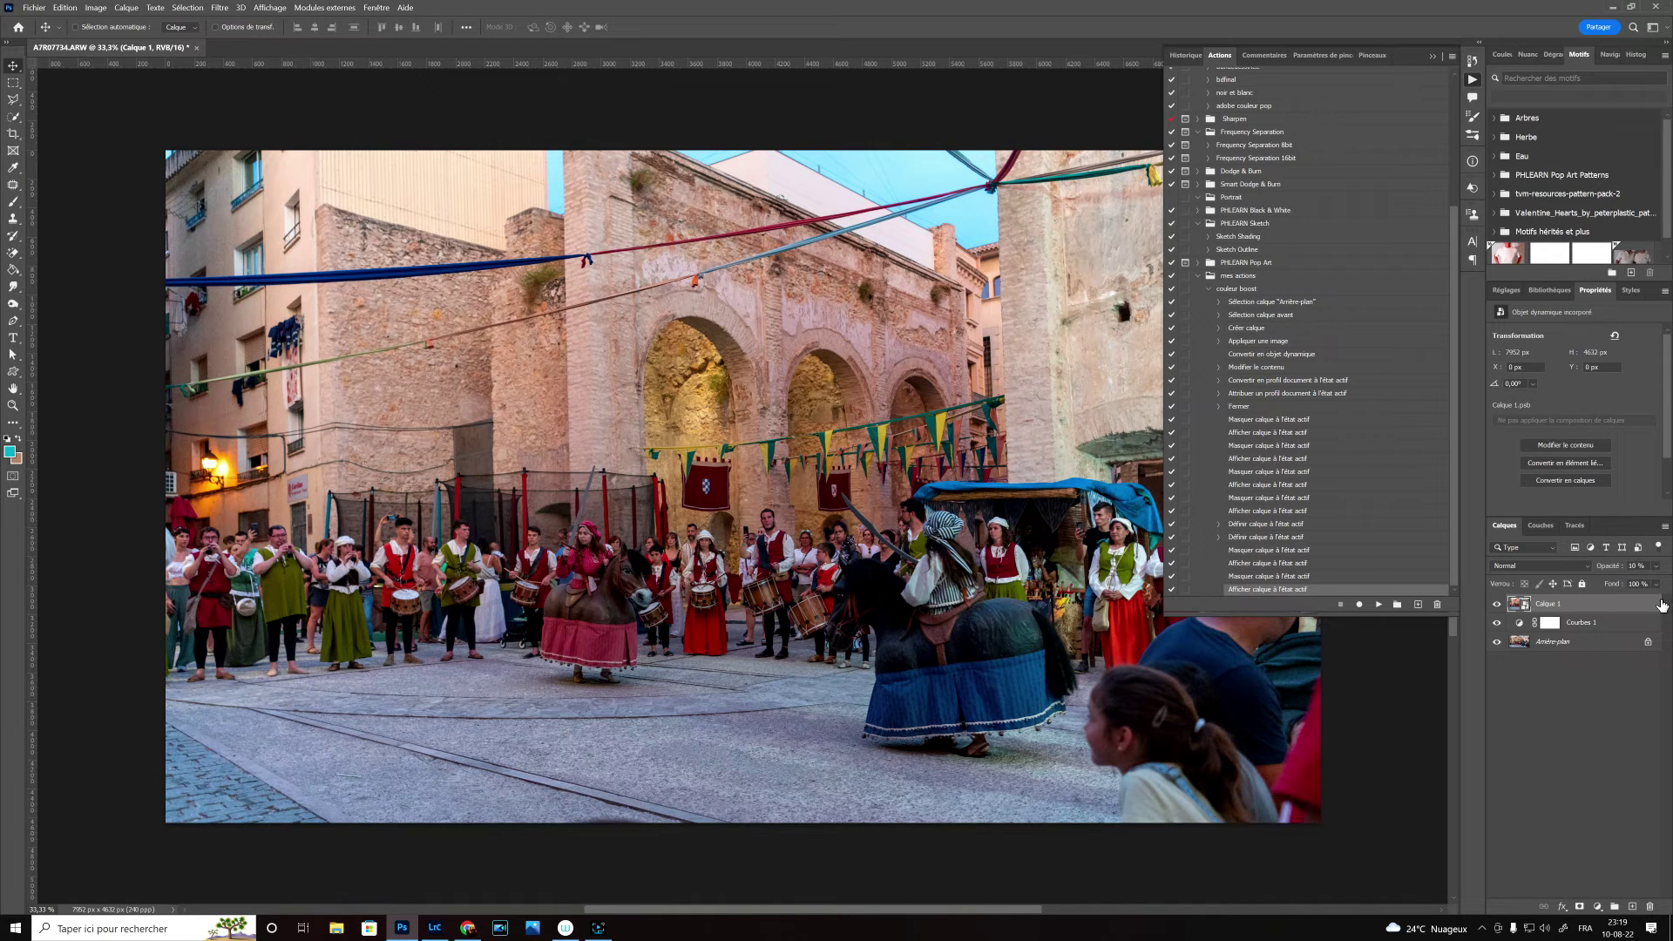
key(0)
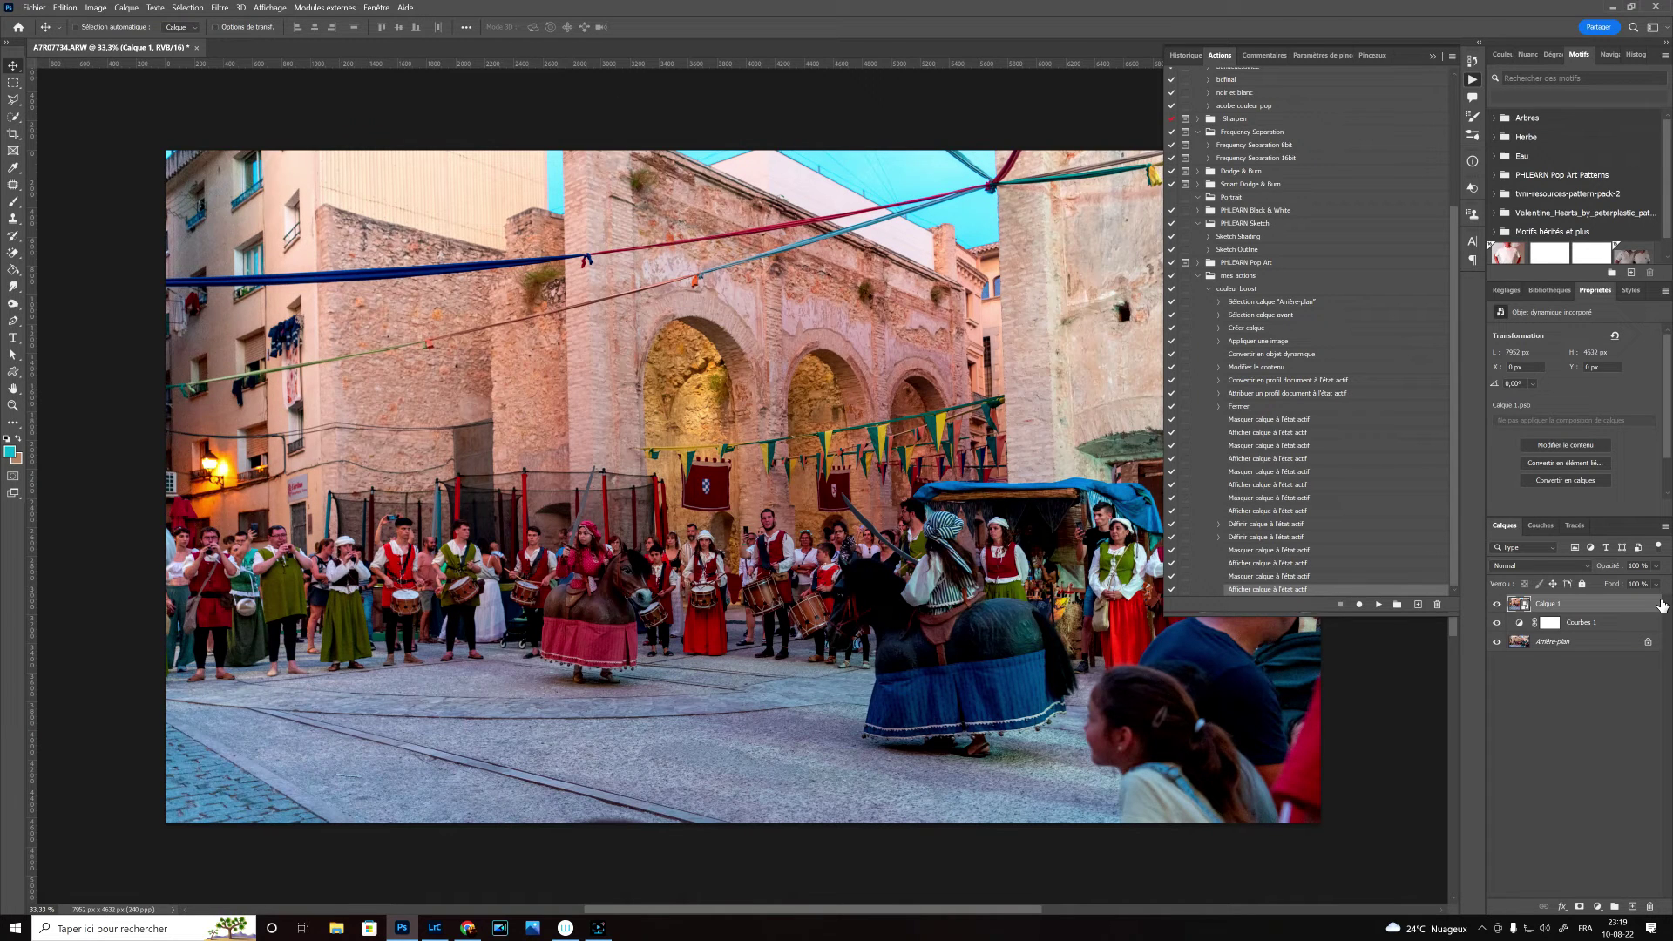
key(6)
Delete the boosted Calque 1 smart object and select the curves adjustment layer.
shift+click(1617, 630)
drag(1616, 627, 1652, 907)
click(1593, 608)
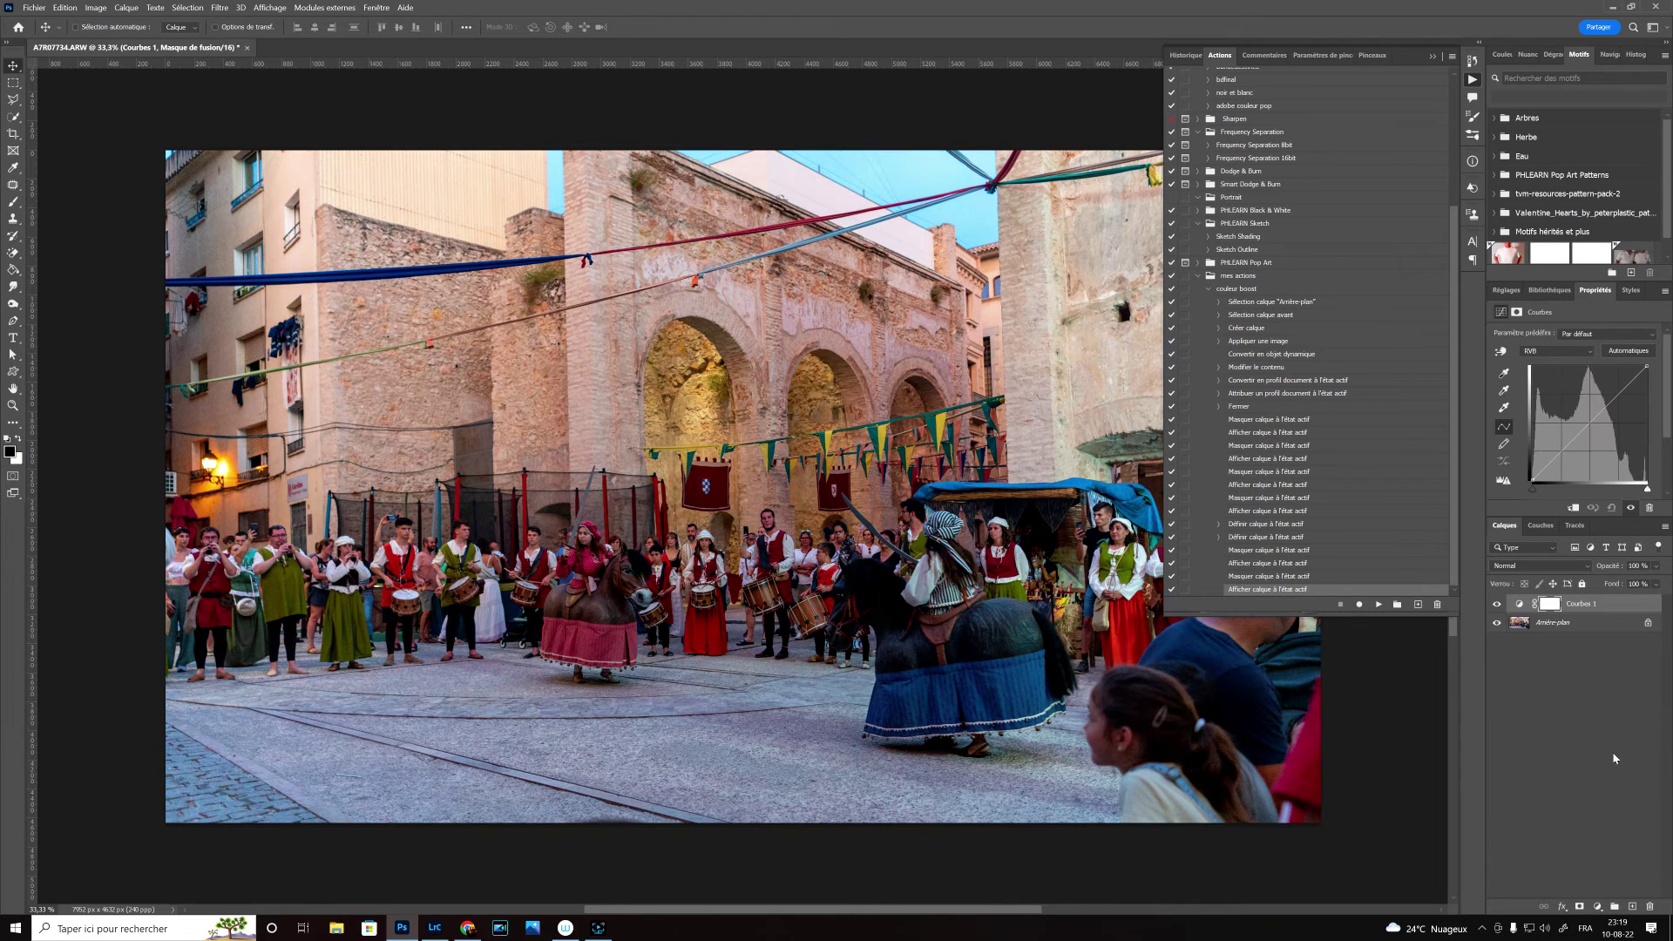
Play the recorded "couleur boost" action on the photo.
click(1238, 291)
click(1378, 605)
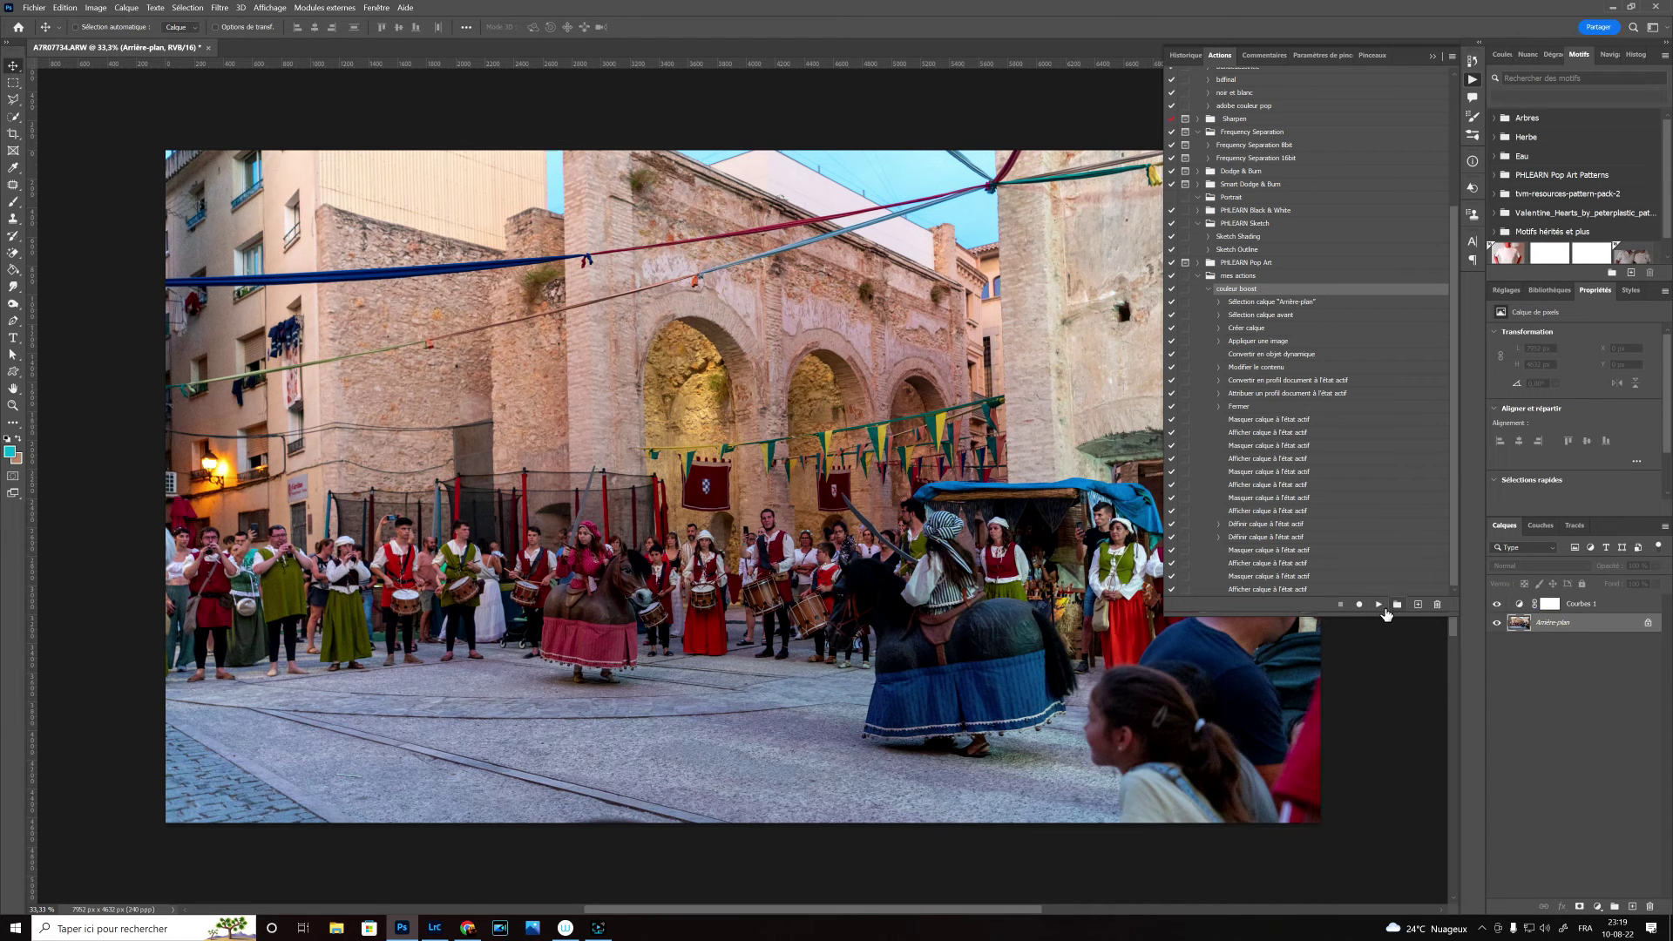